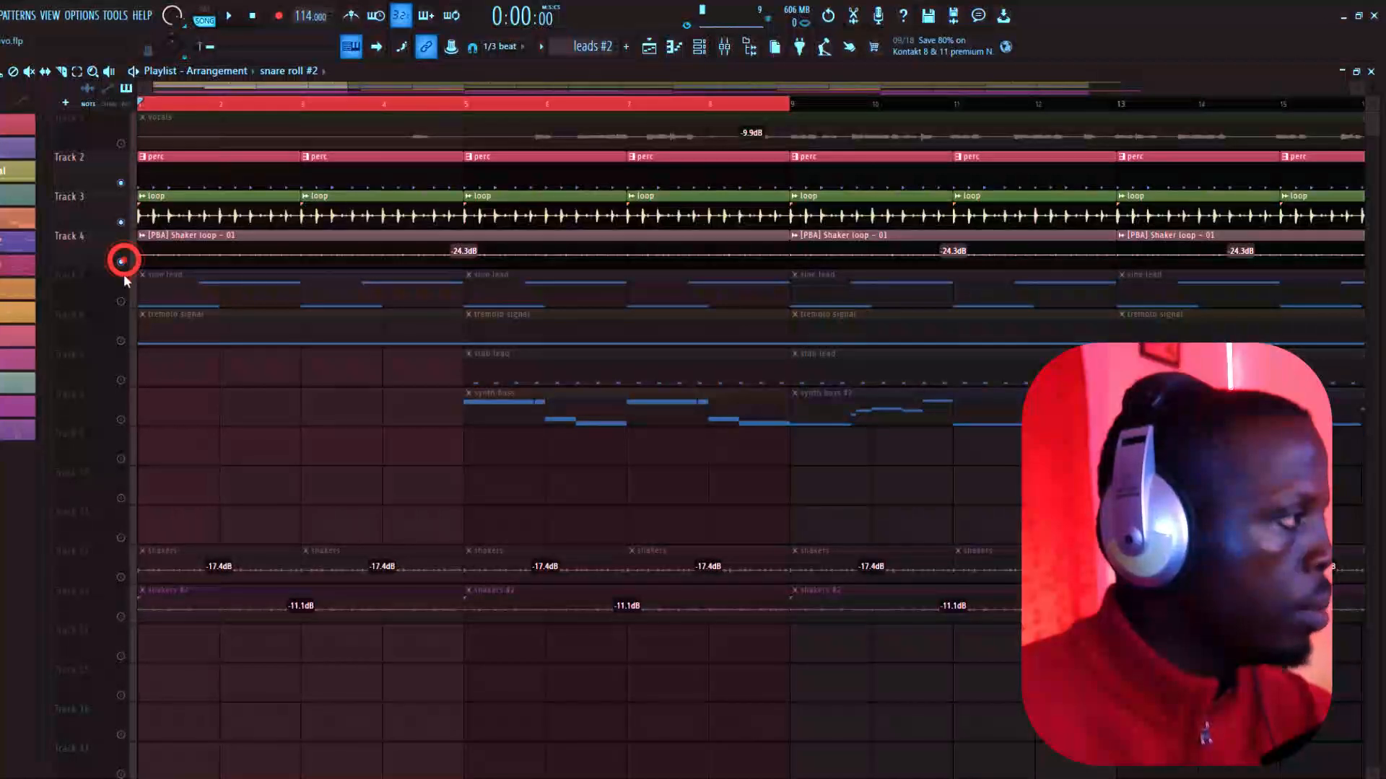
Unmute the shakers track in the playlist and filter the channel rack to the "d" group
left_click(121, 577)
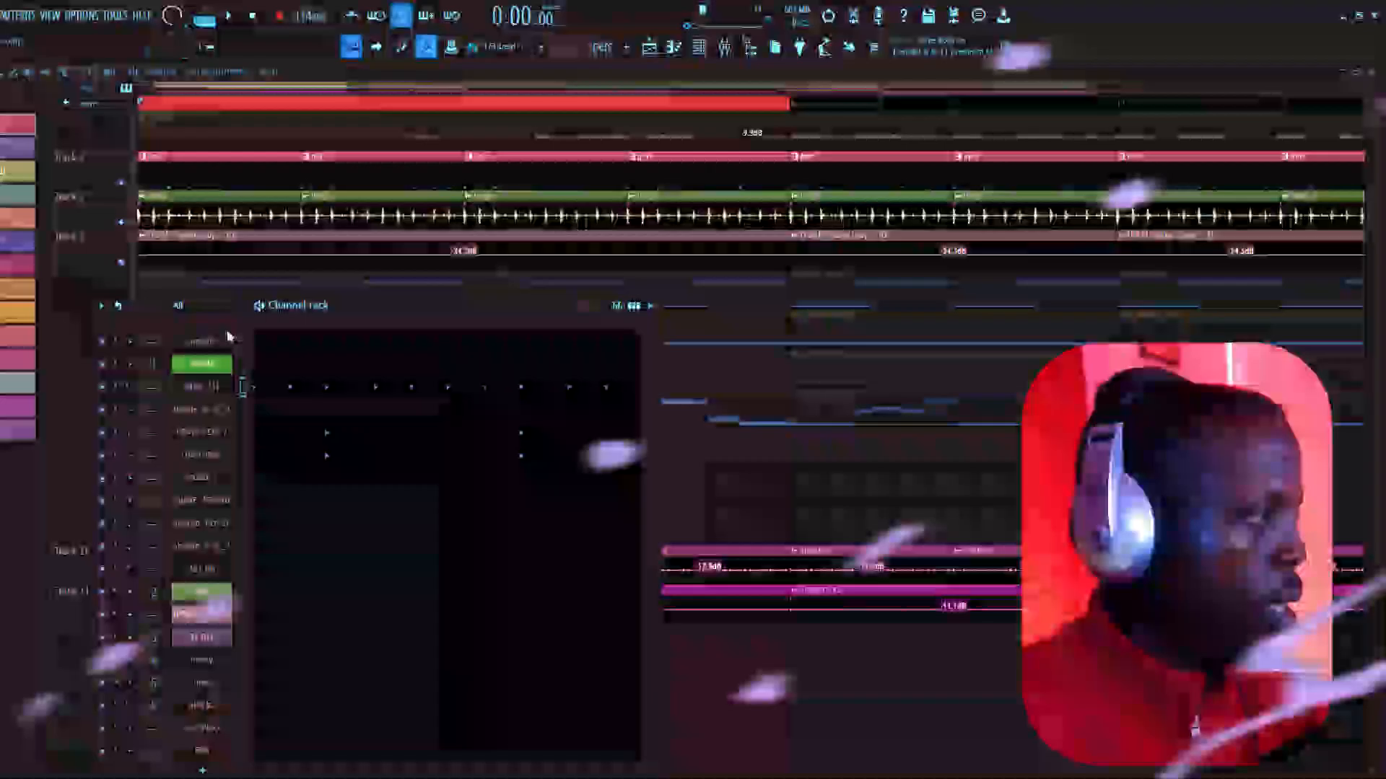
left_click(214, 309)
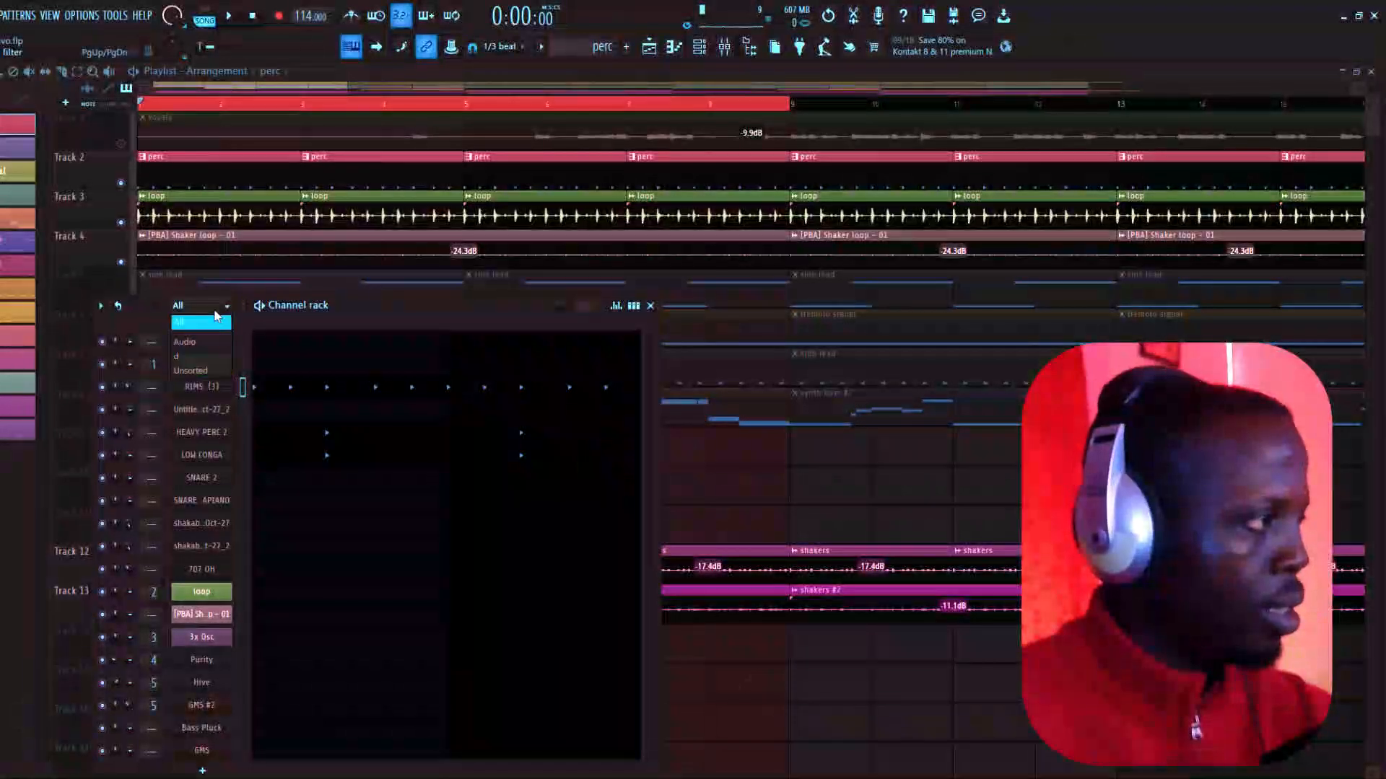
left_click(192, 353)
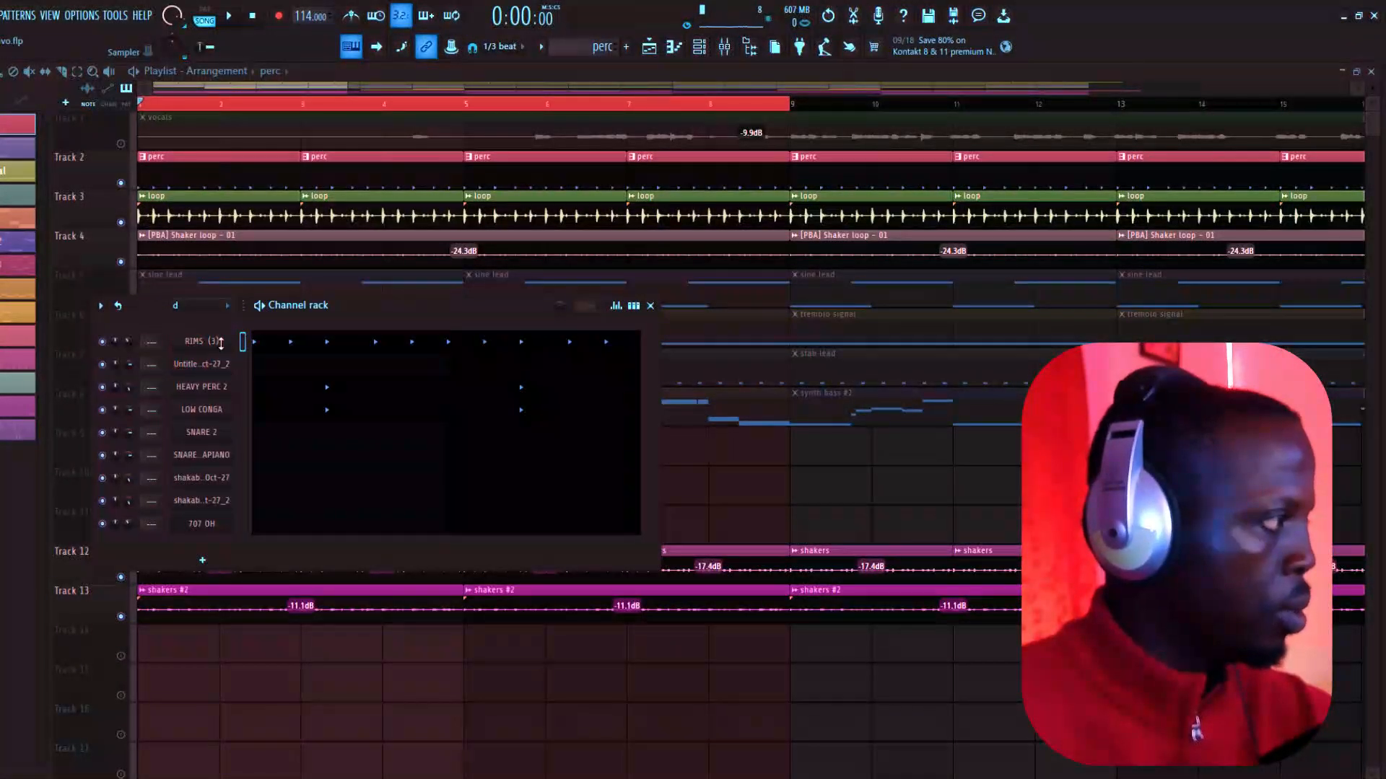
Inspect the RIMS (3) sample and the perc pattern's note velocities in the channel rack
left_click(220, 343)
left_click(68, 275)
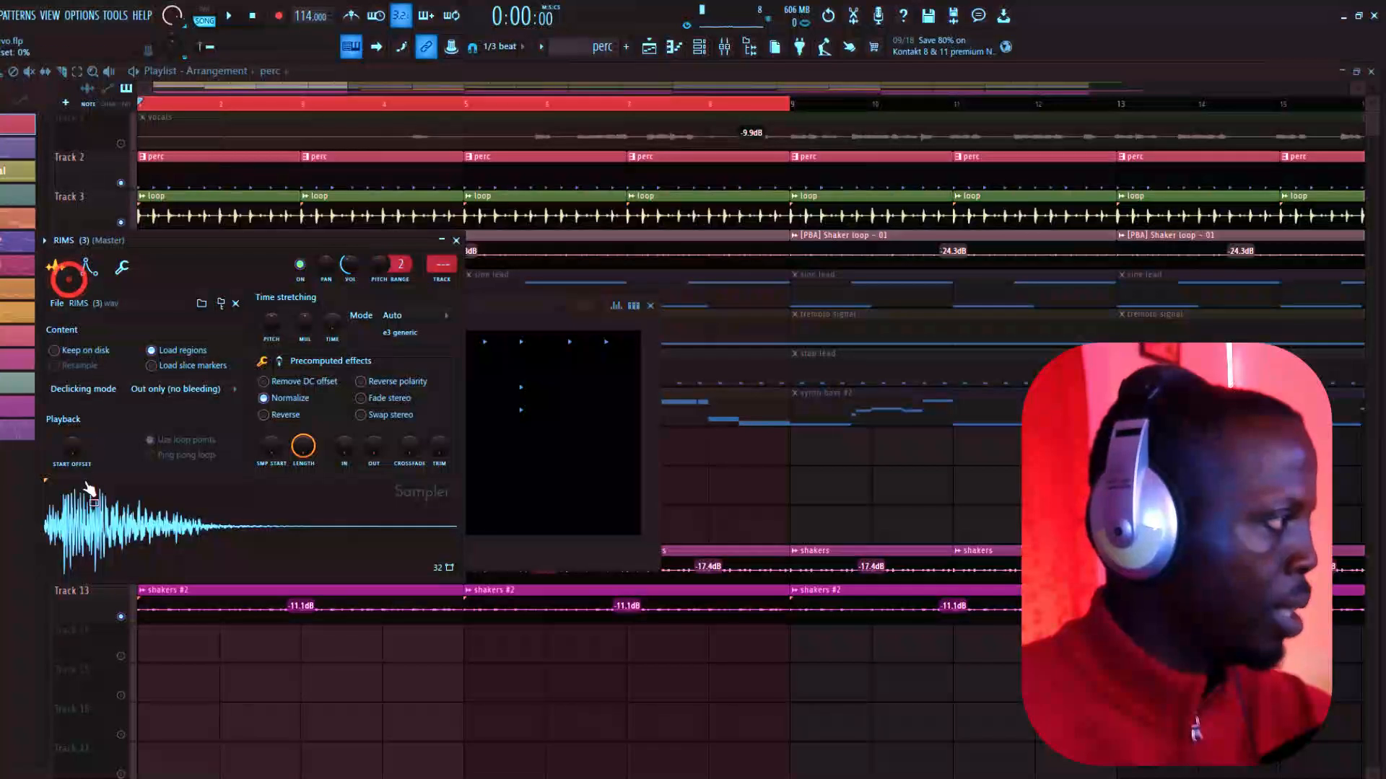
left_click(485, 300)
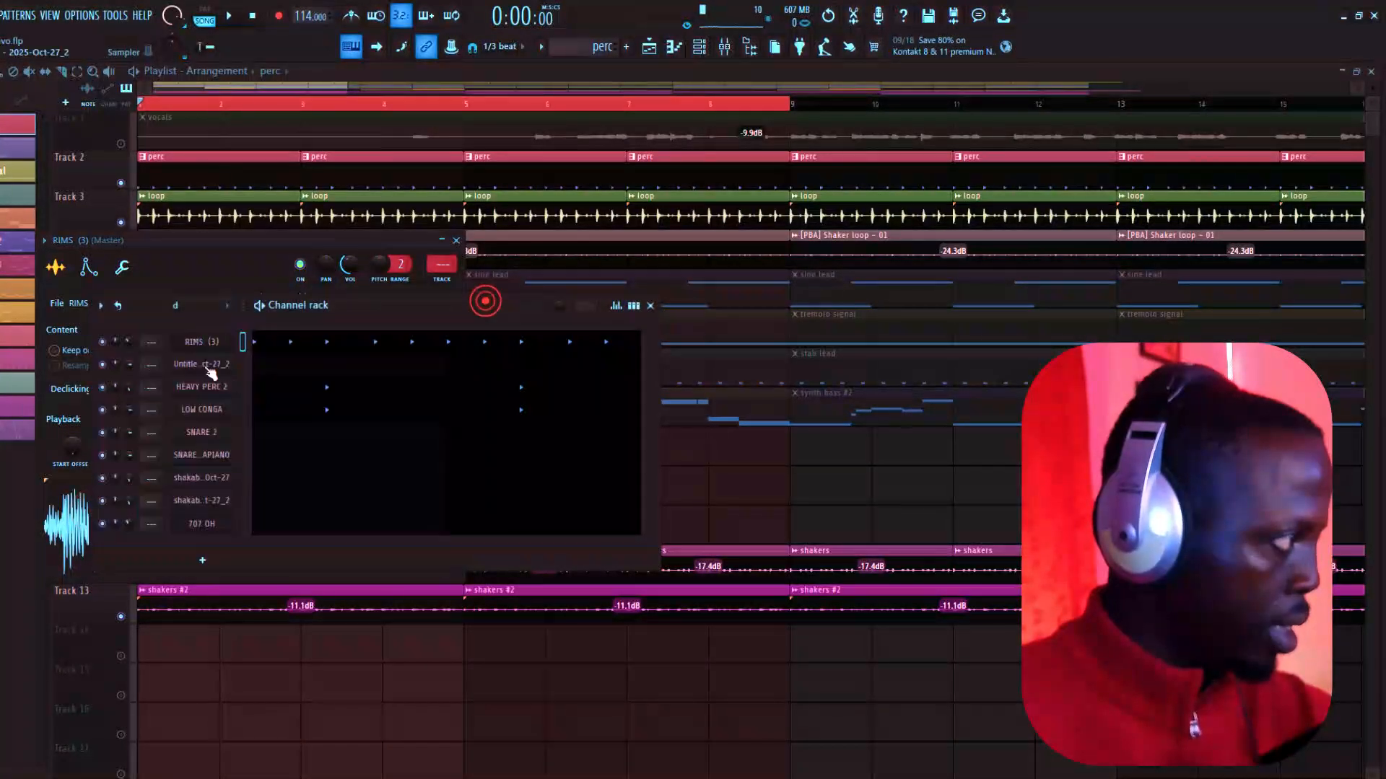
left_click(616, 305)
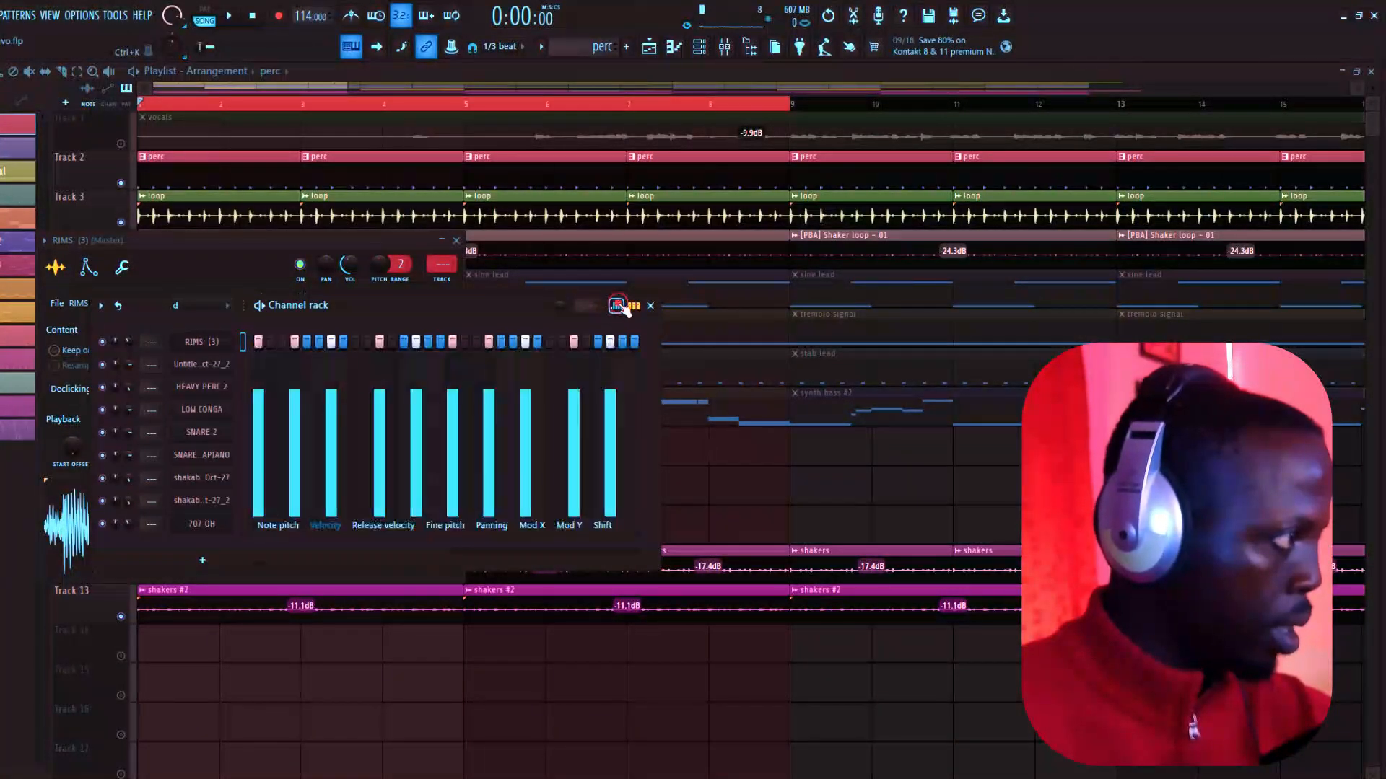
left_click(618, 306)
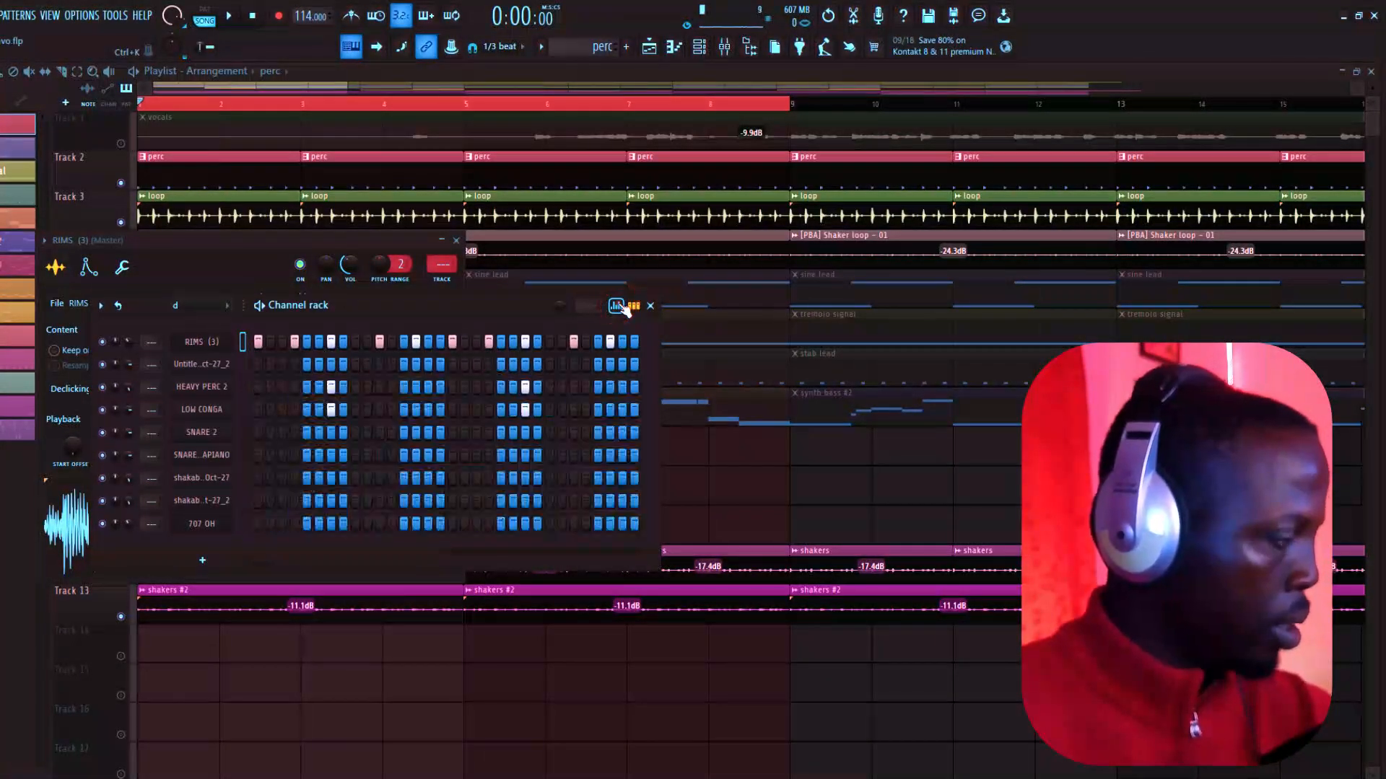
left_click(714, 482)
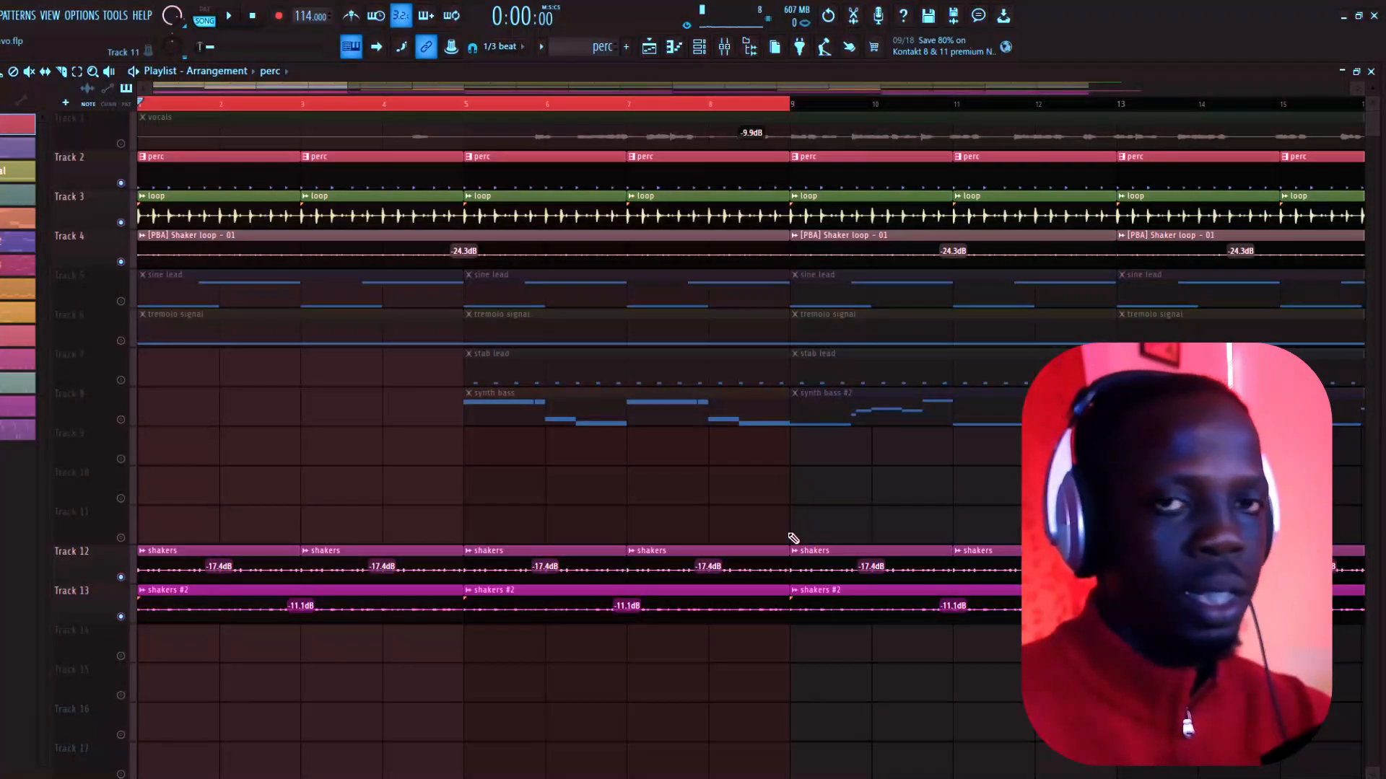
Unmute the sine lead track, view its notes in the piano roll and play the pattern
left_click(130, 303)
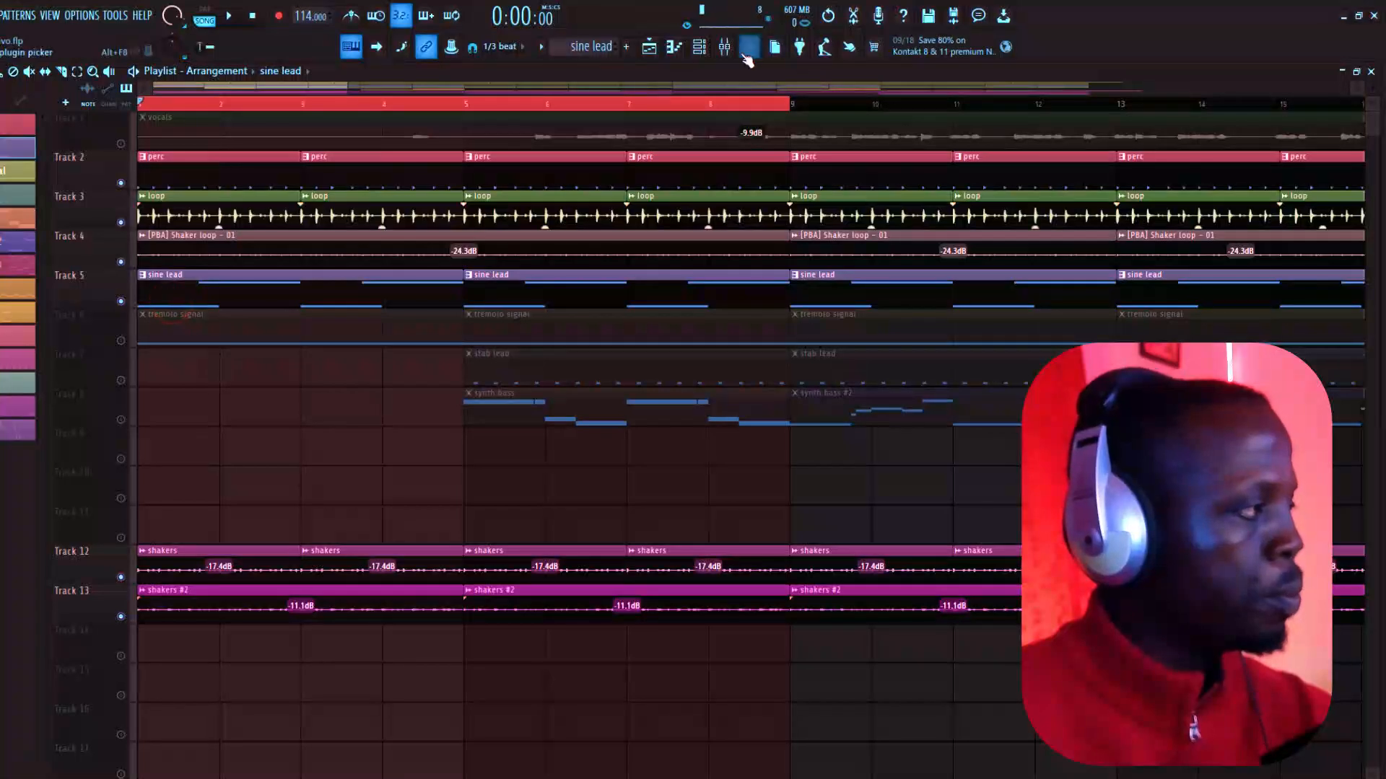
left_click(706, 50)
left_click(477, 364)
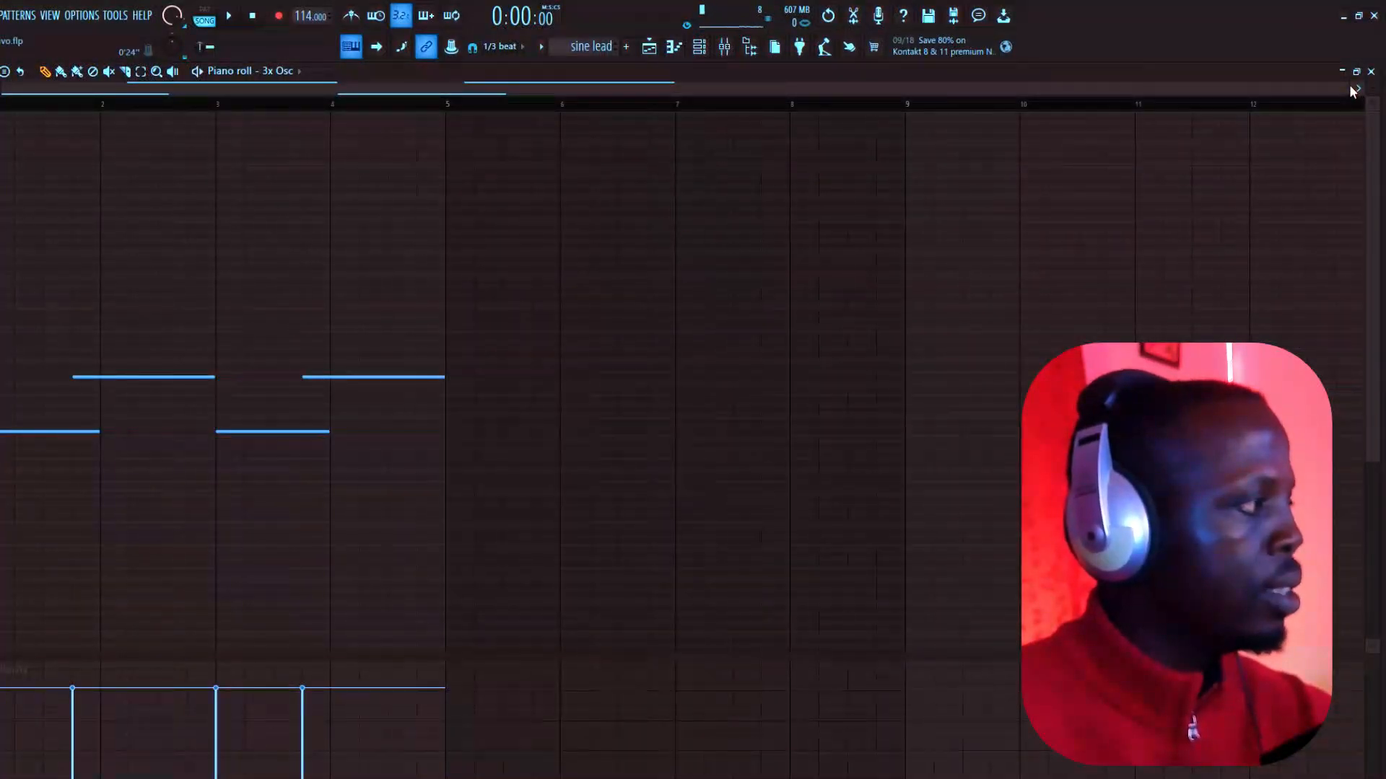
left_click_drag(1339, 87, 741, 75)
left_click(228, 16)
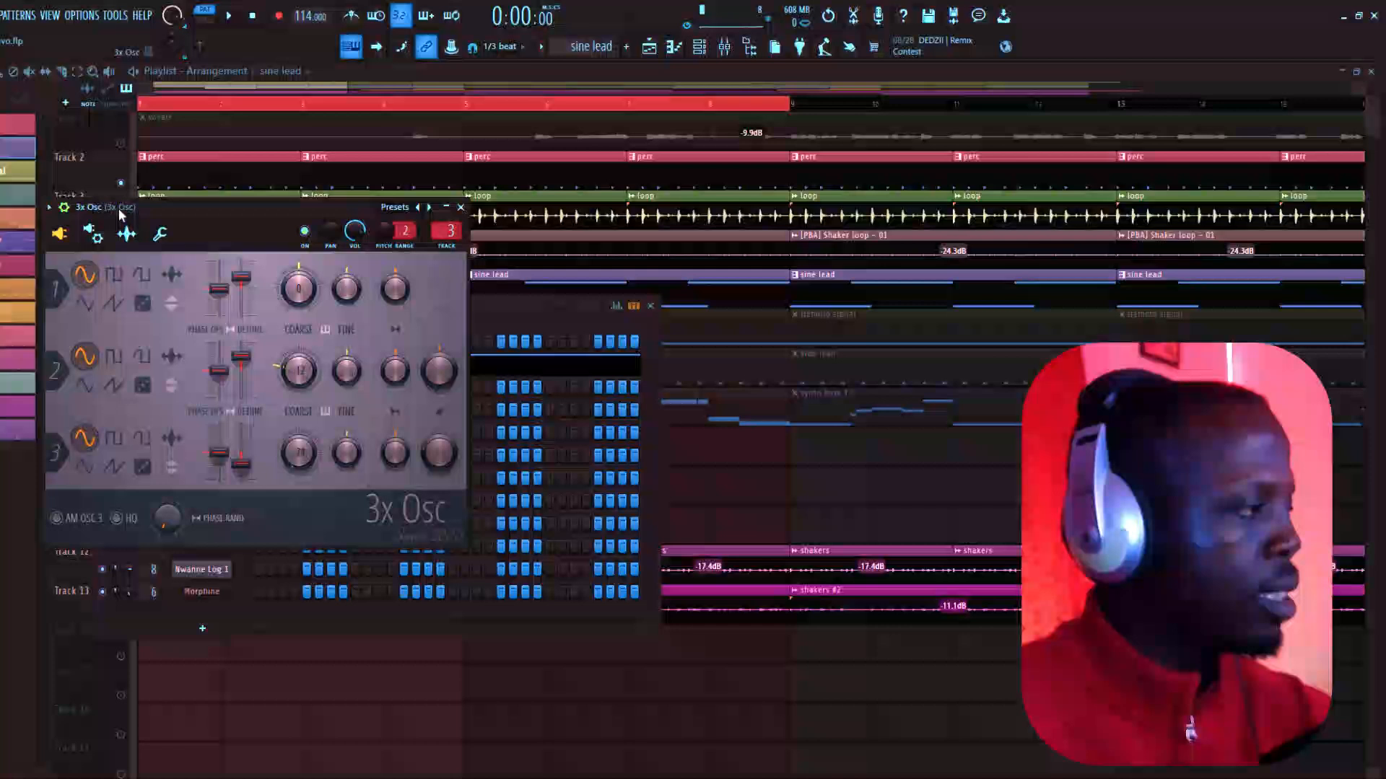
Examine the 3x Osc's oscillator waveforms and its polyphony and slide settings for the sine lead
left_click_drag(120, 211, 488, 179)
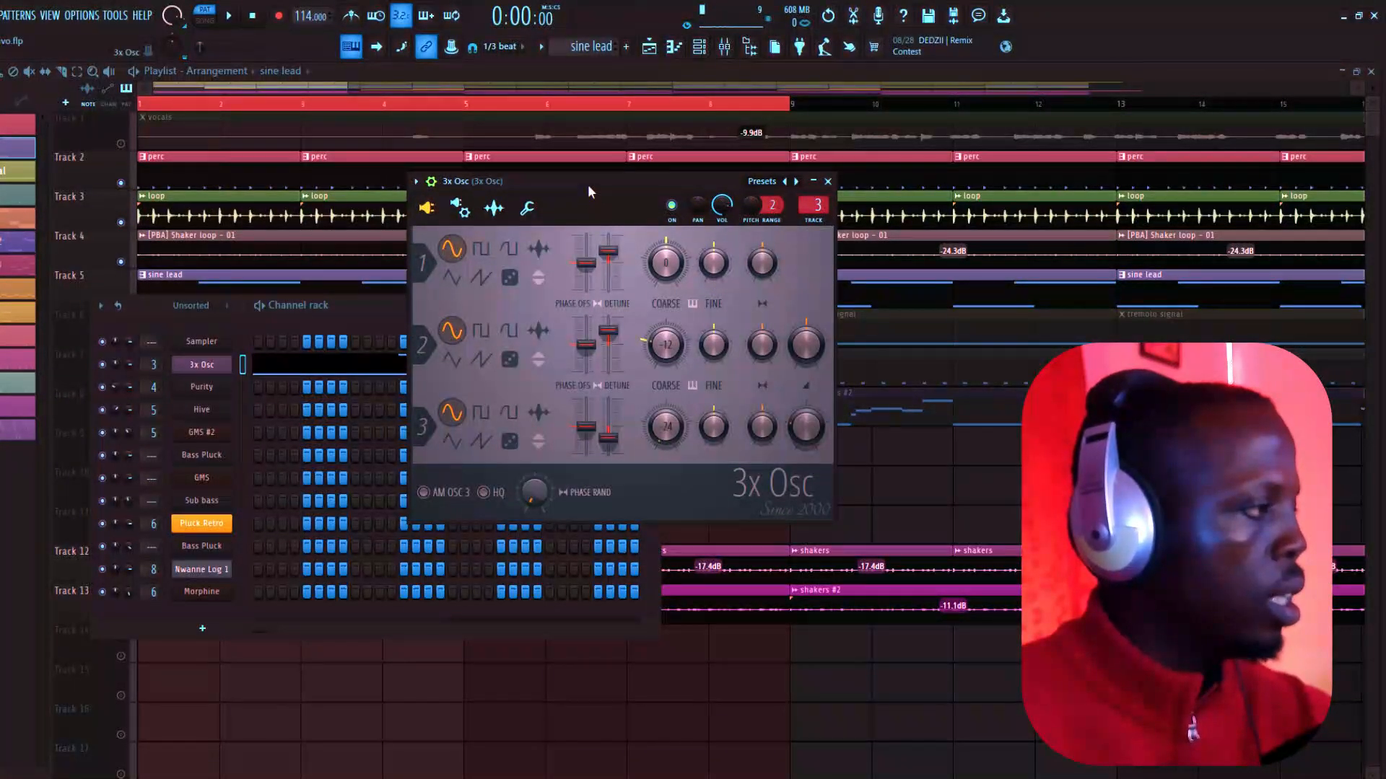
left_click_drag(588, 184, 560, 166)
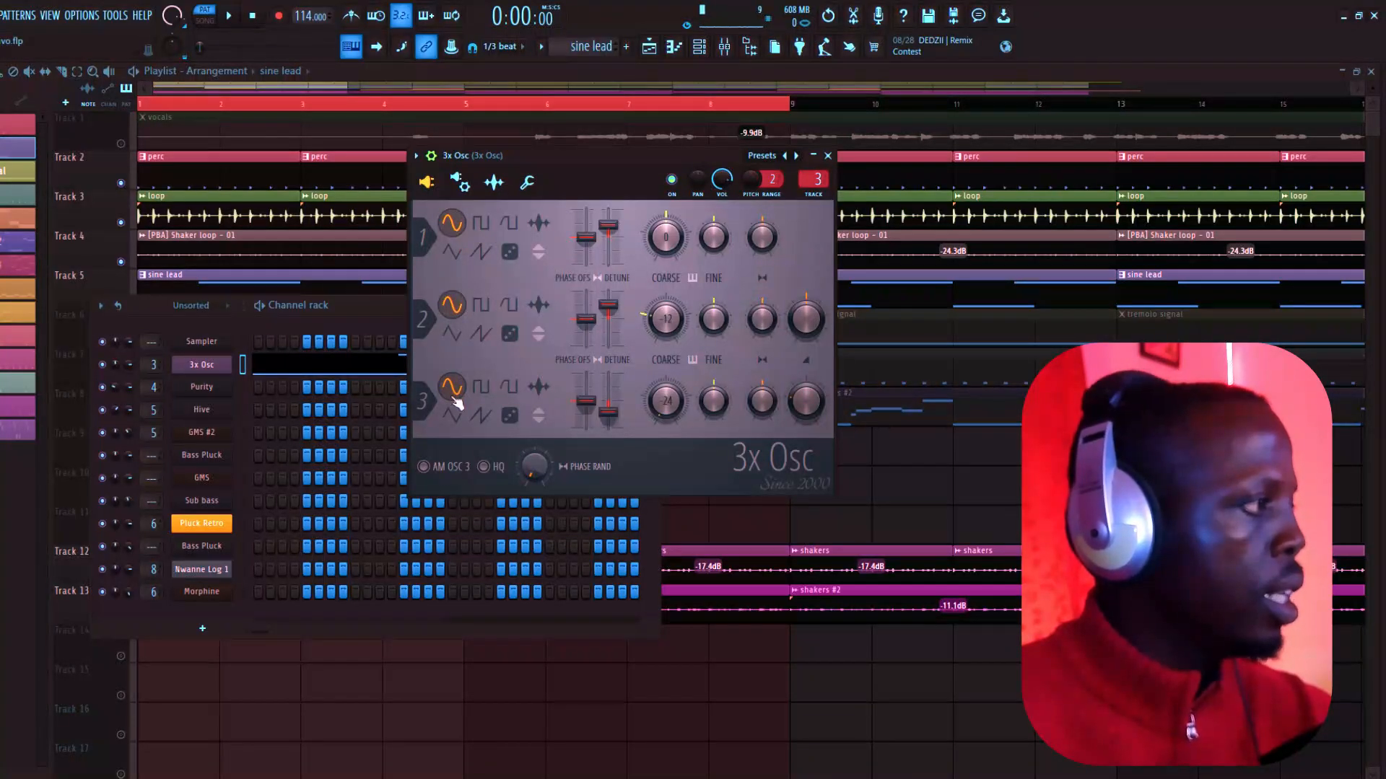
left_click(527, 182)
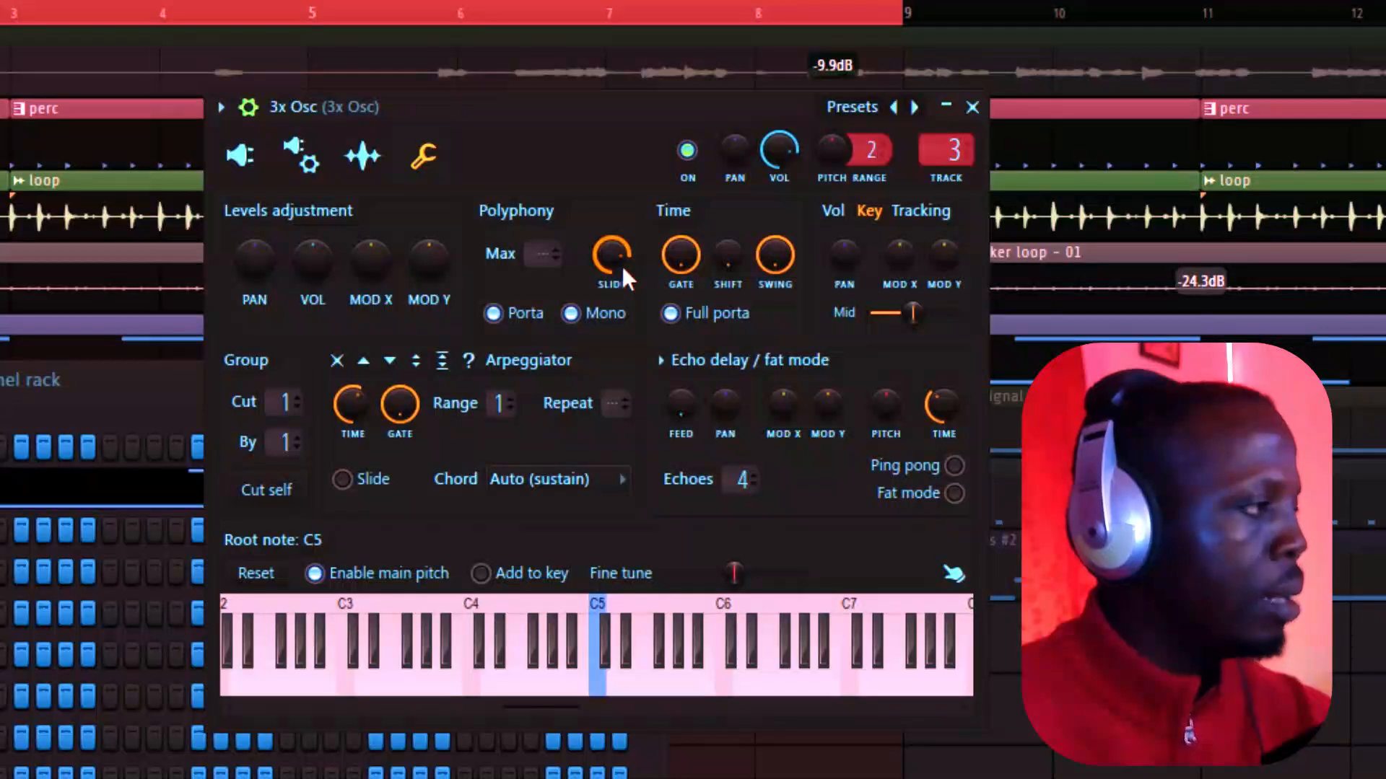
left_click(972, 108)
key("F9")
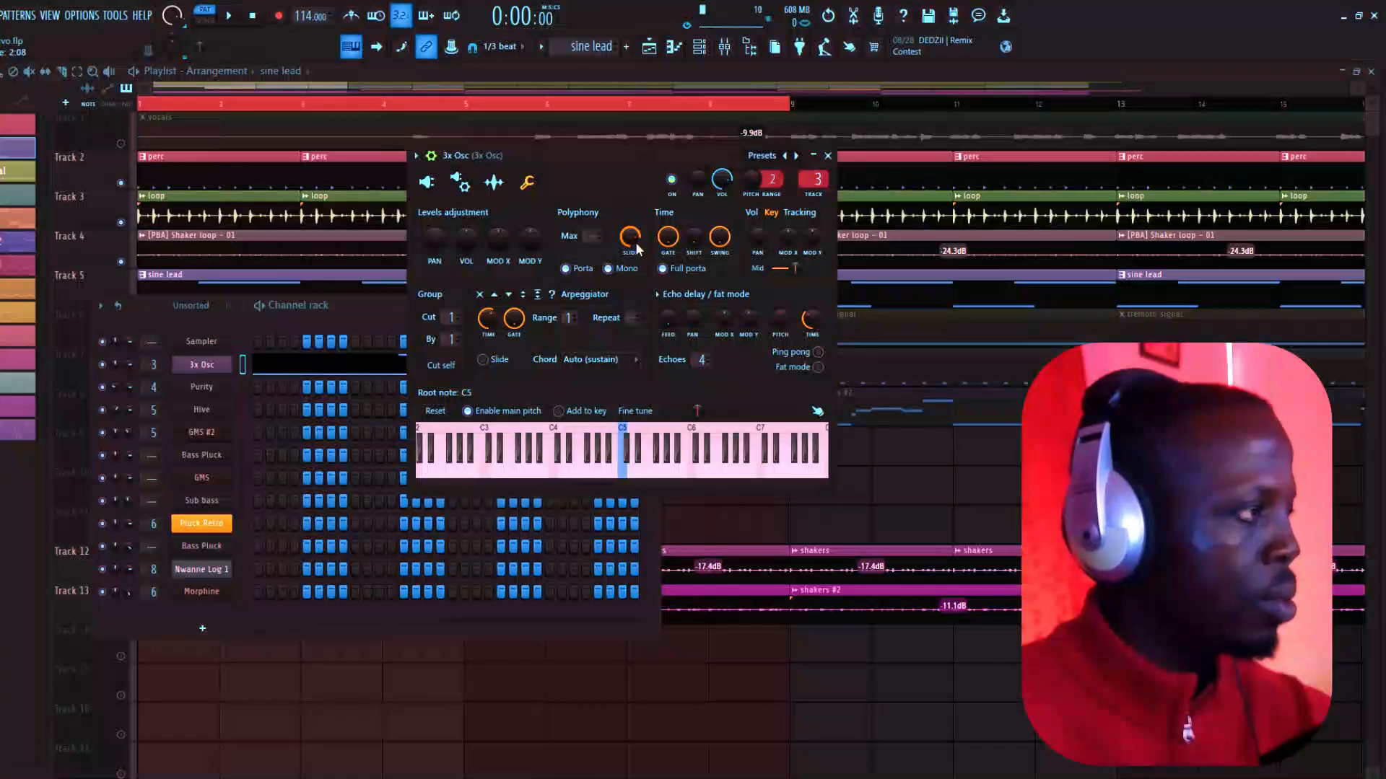
left_click(828, 156)
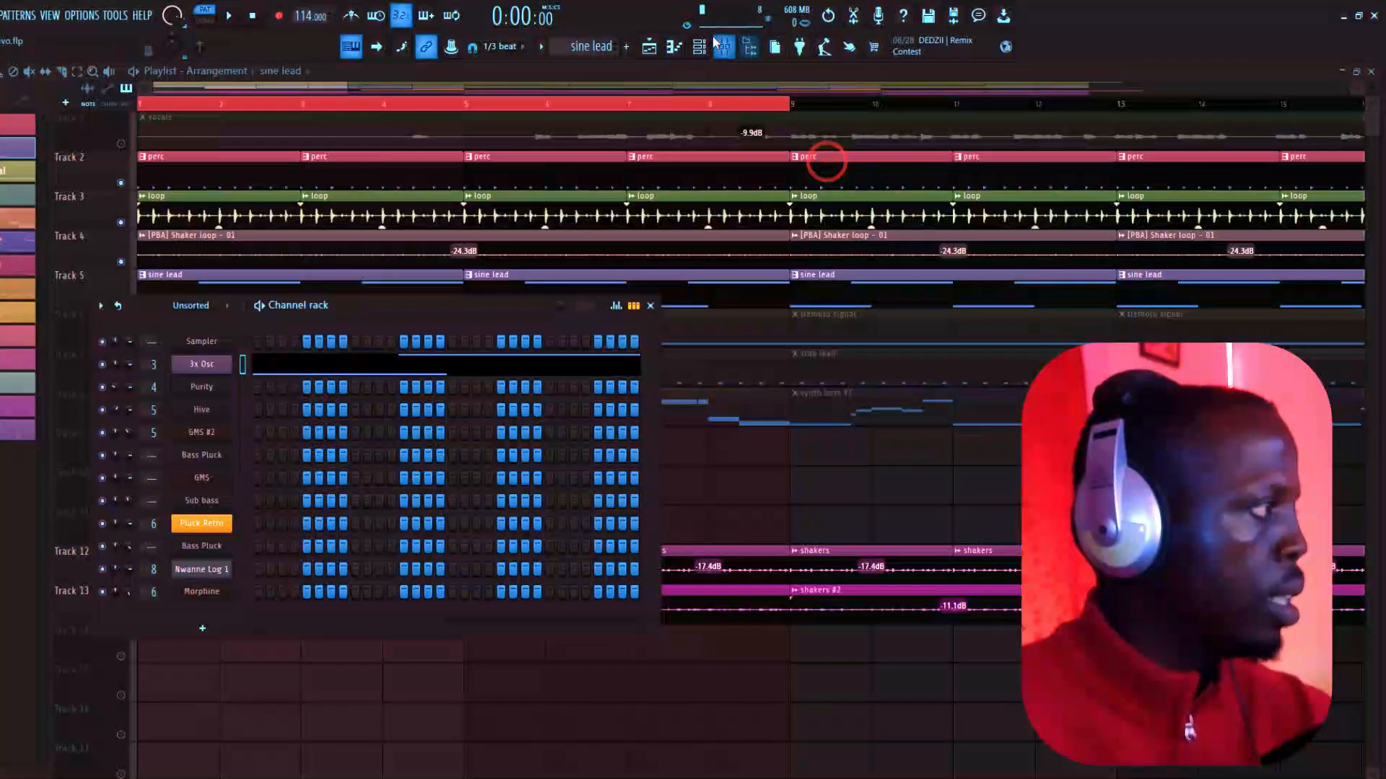
Review the chorus, stereo enhancer, reverb and Fruity parametric EQ 2 on the 3x Osc mixer insert
left_click(718, 45)
left_click(36, 122)
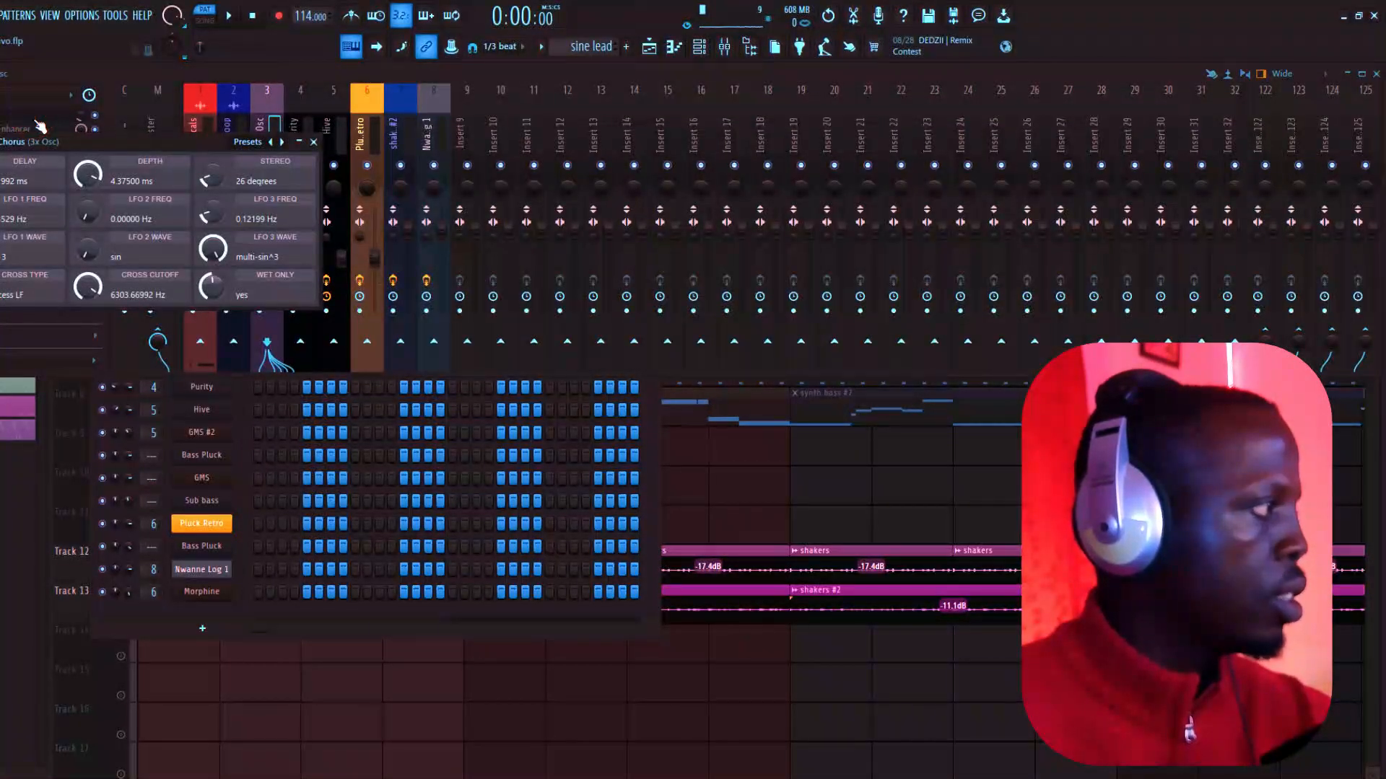
left_click(34, 128)
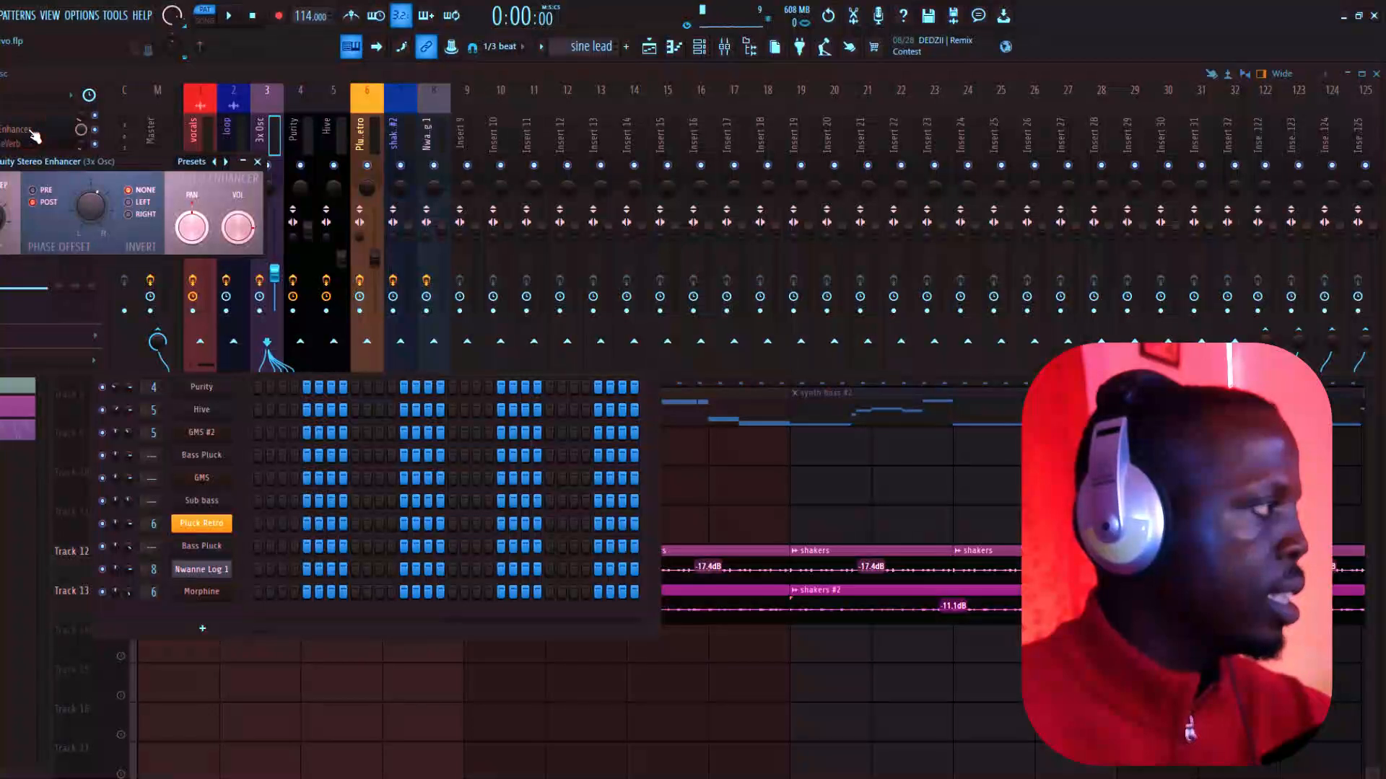
left_click(33, 131)
left_click(24, 146)
left_click(24, 147)
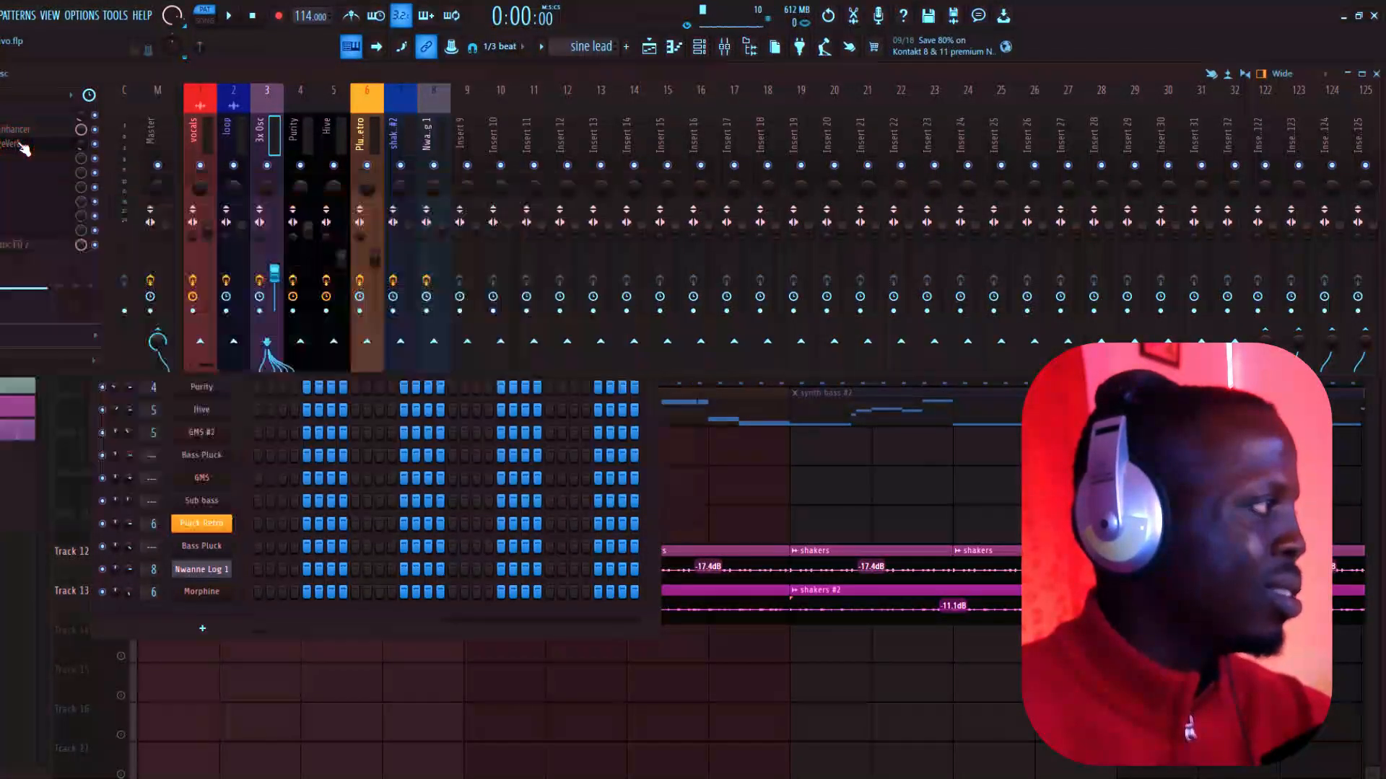
left_click(29, 245)
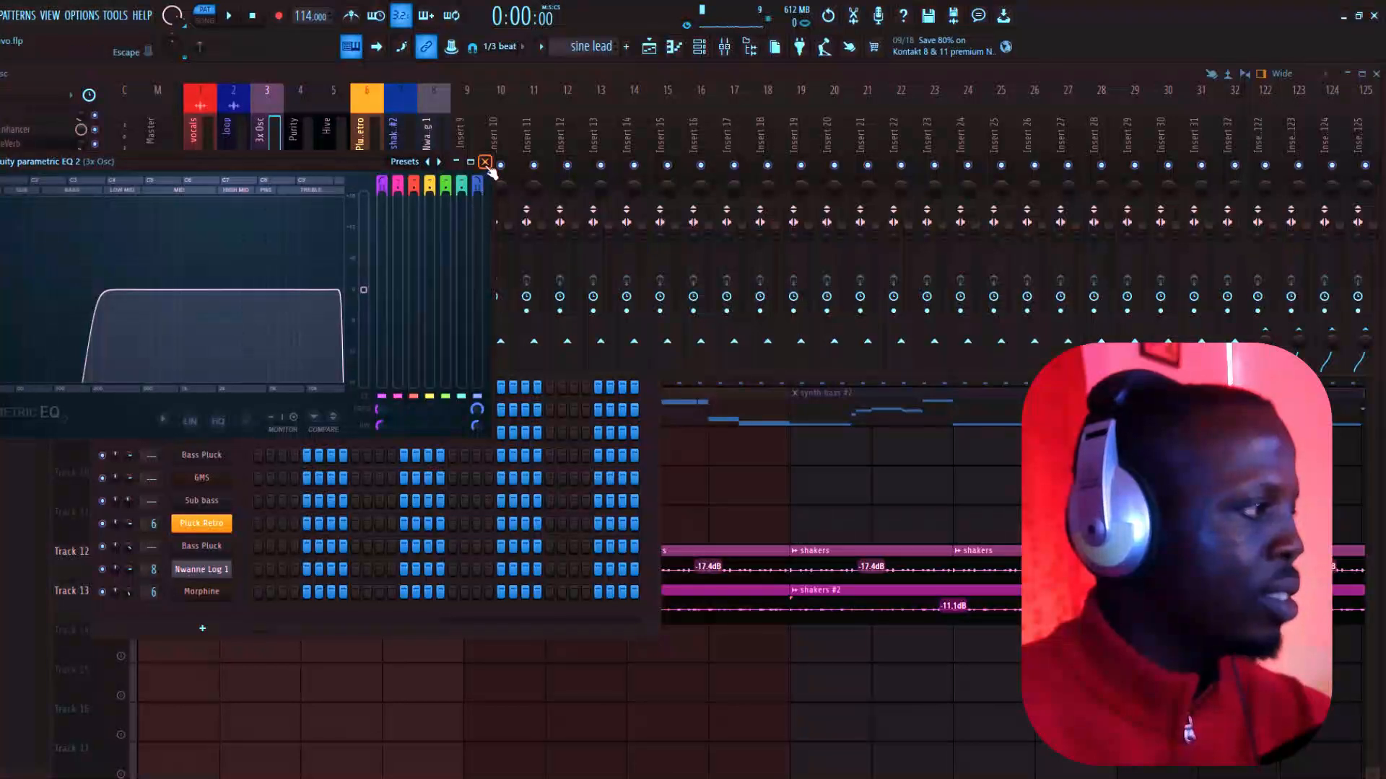
left_click(485, 162)
left_click(773, 454)
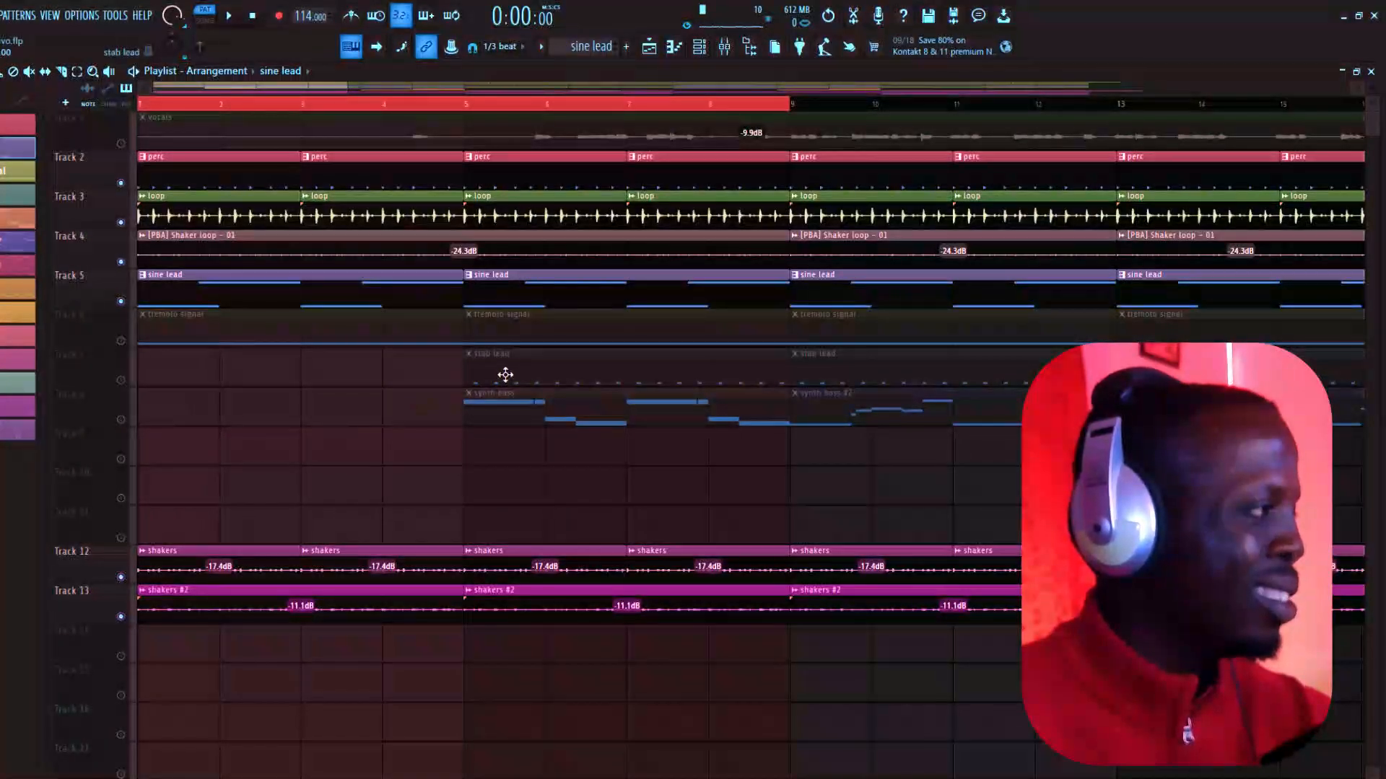
Examine the synth bass pattern's notes and its GMS and Sub bass instruments
left_click(613, 404)
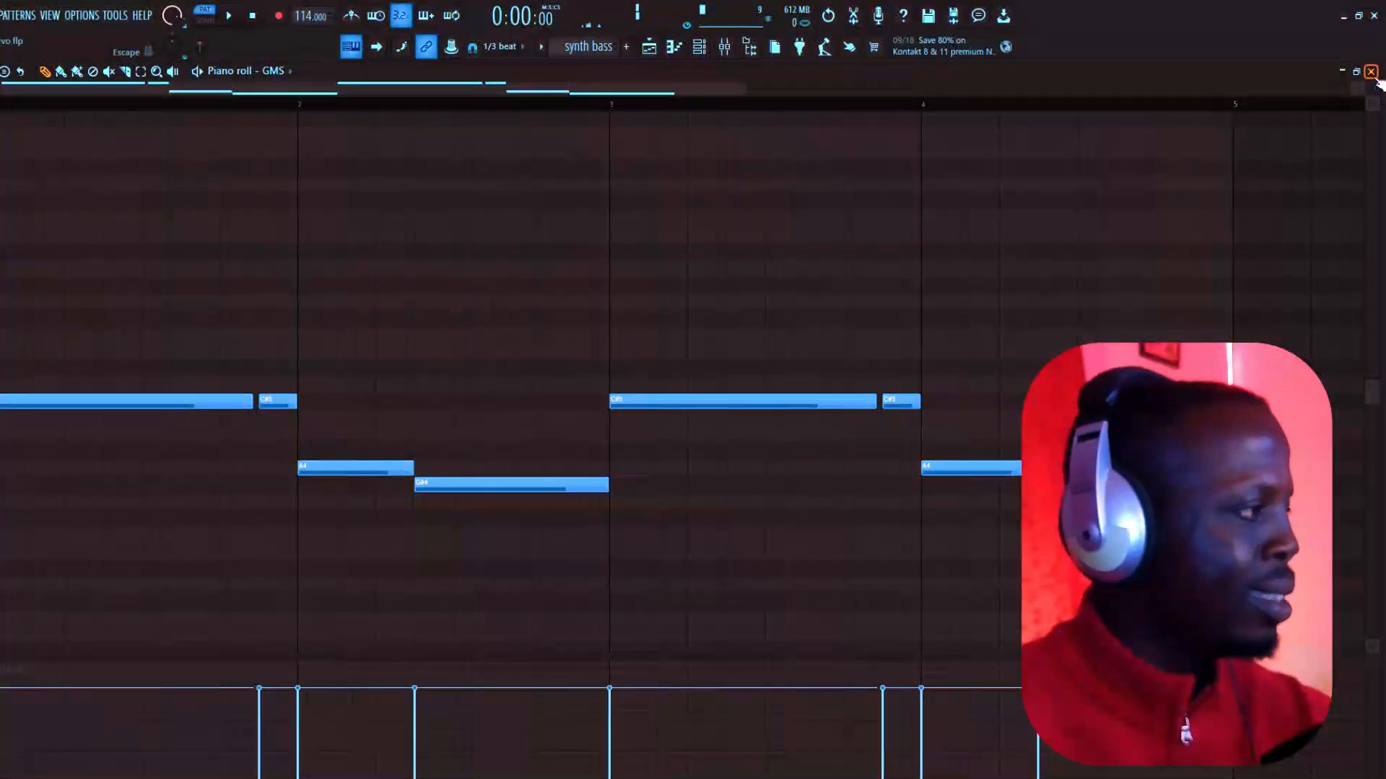
left_click(1370, 71)
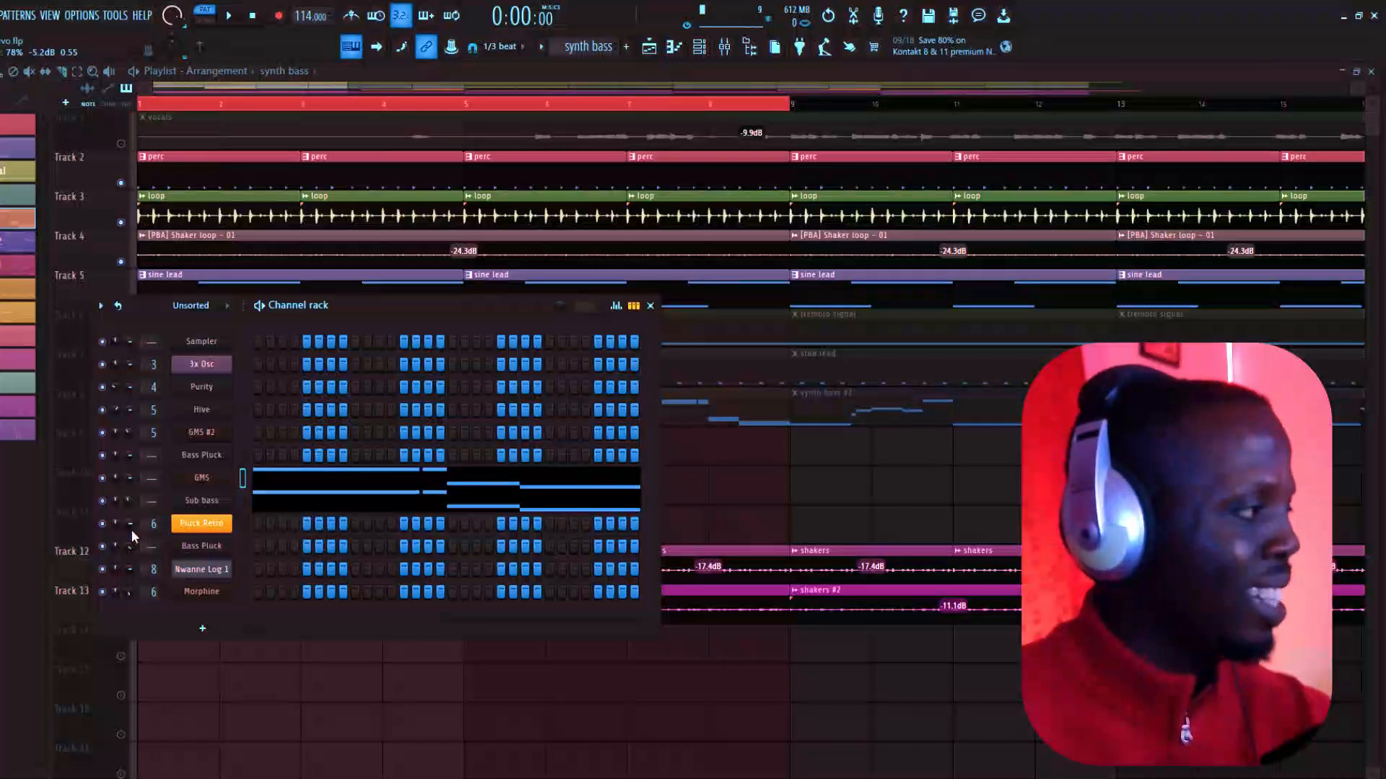
left_click(208, 476)
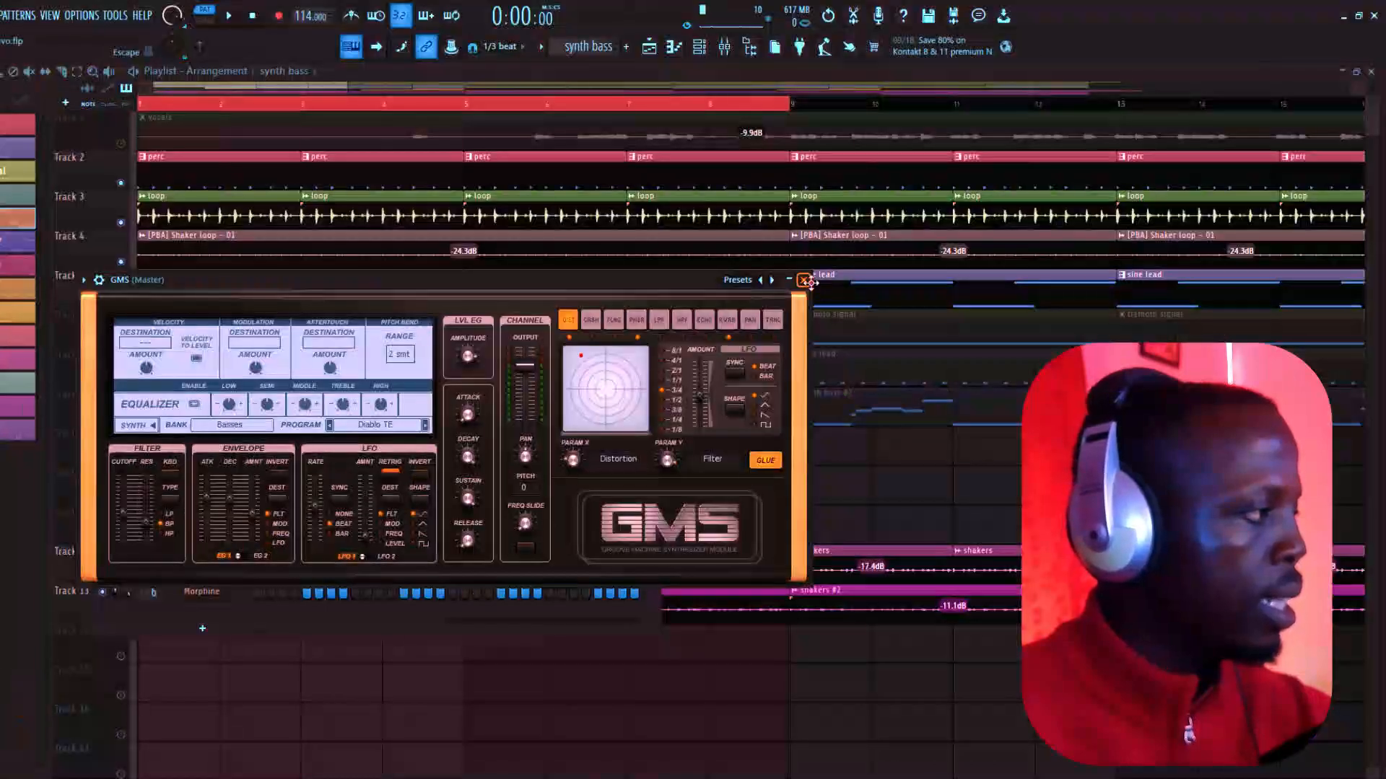
left_click(811, 278)
left_click(202, 501)
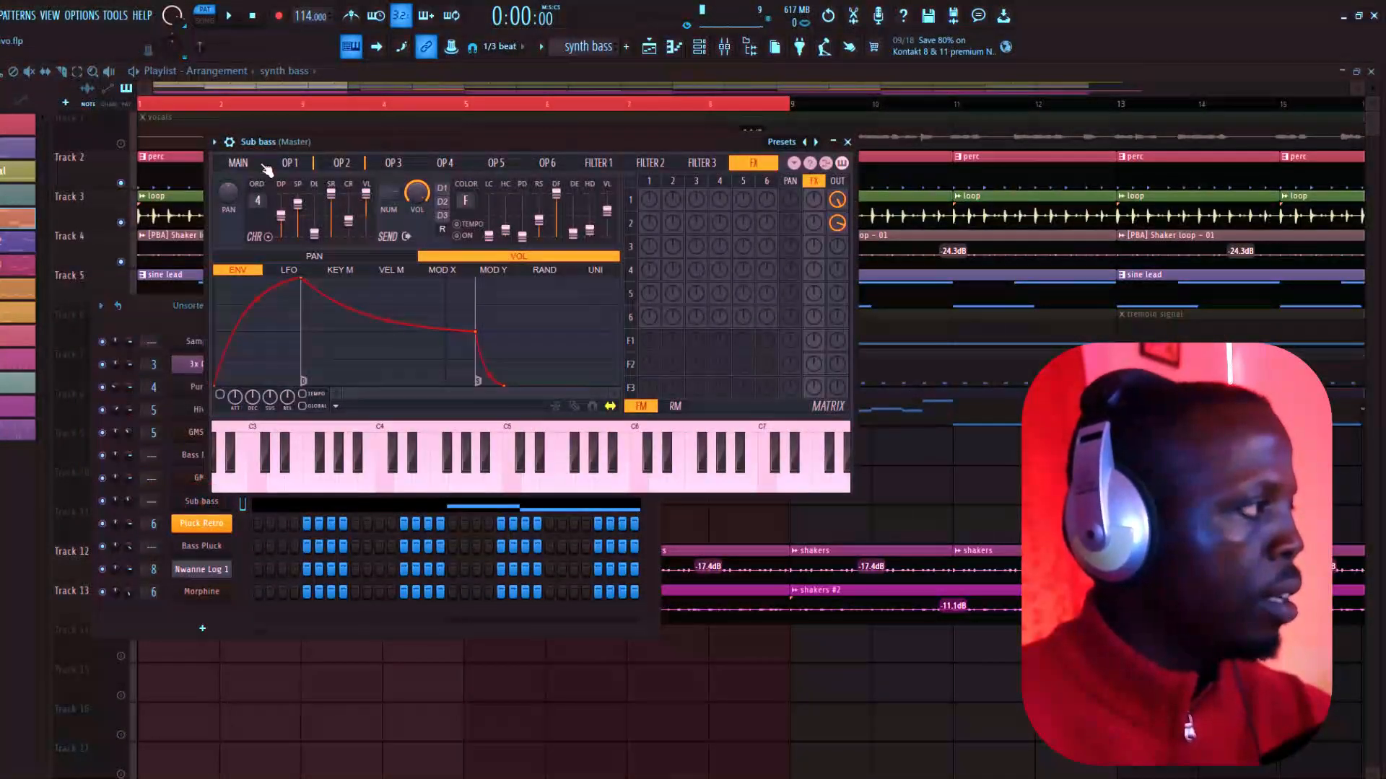
left_click(847, 142)
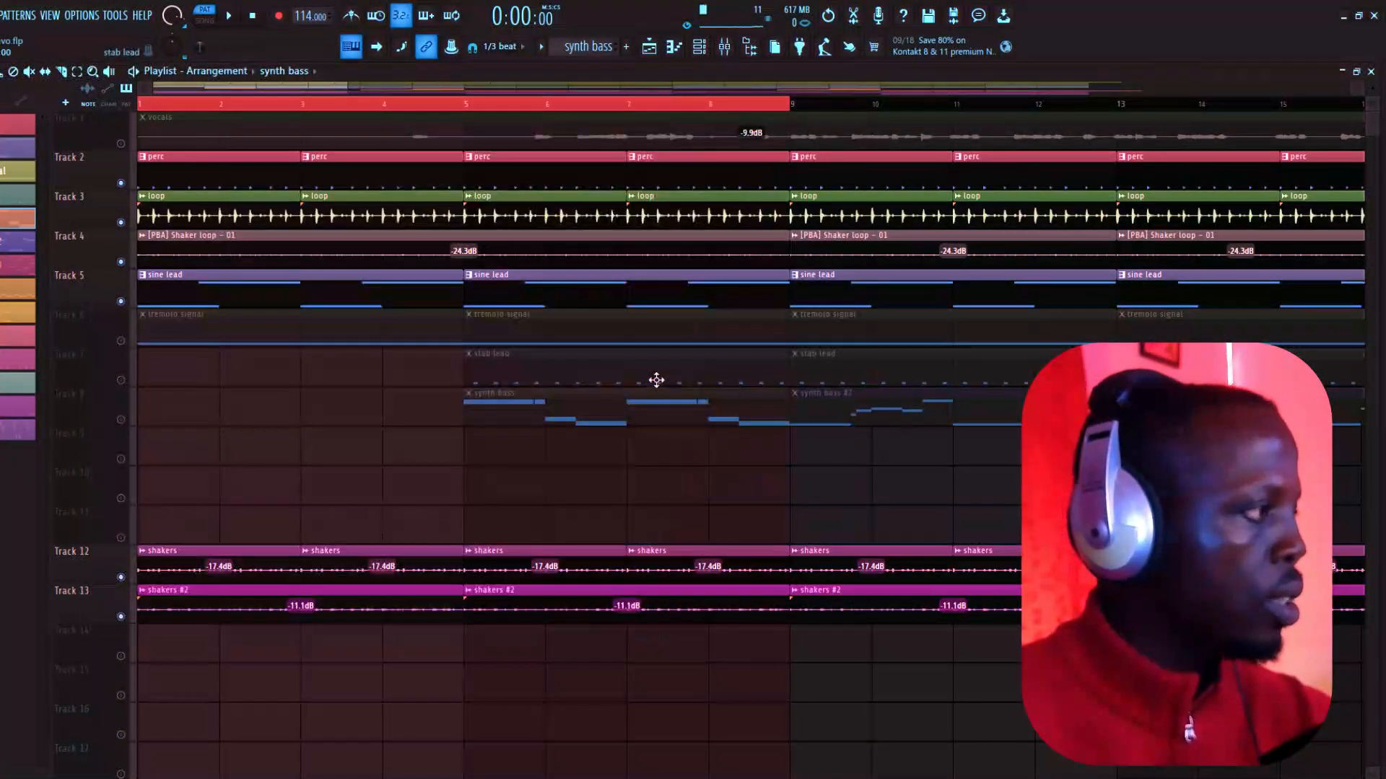
Examine the stab lead pattern's notes, the Hive preset and the GMS #2 sound layered with it
left_click(658, 370)
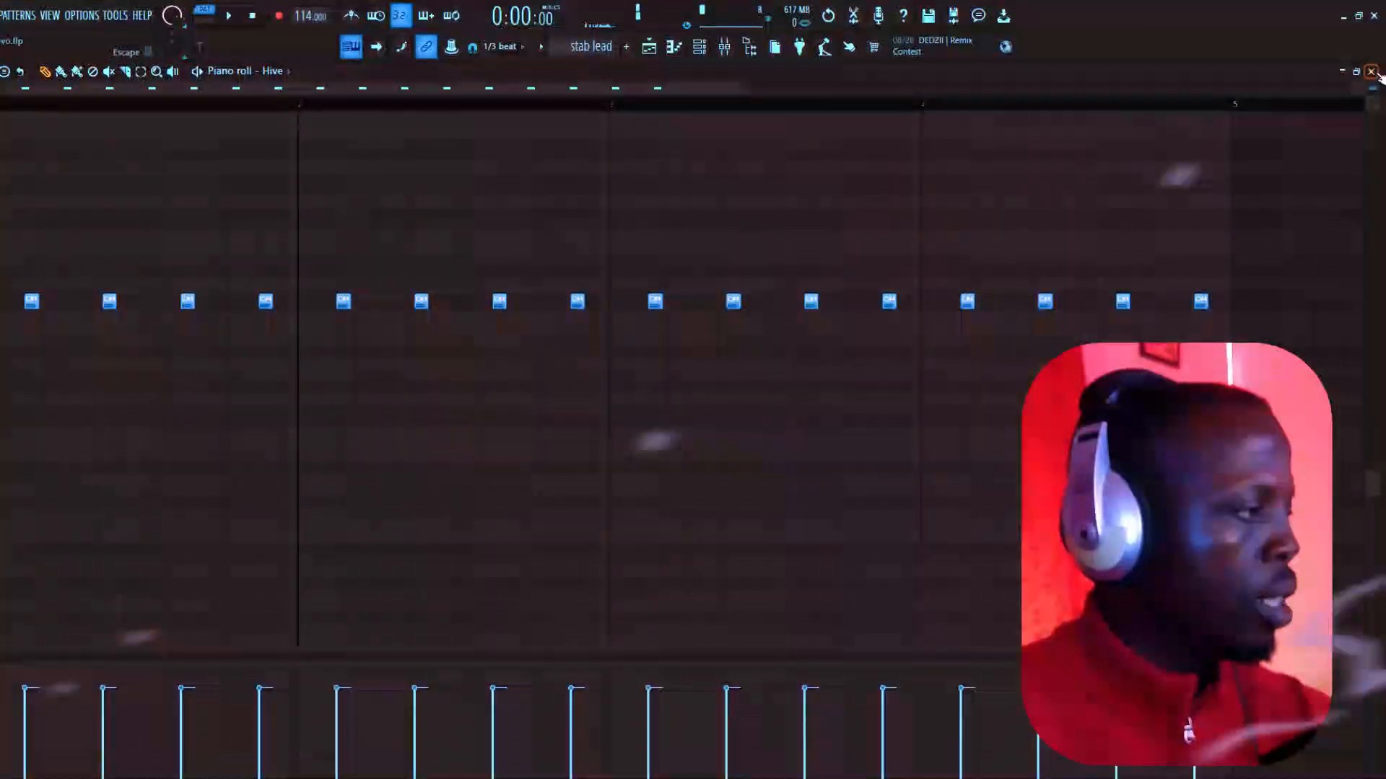
left_click(1371, 71)
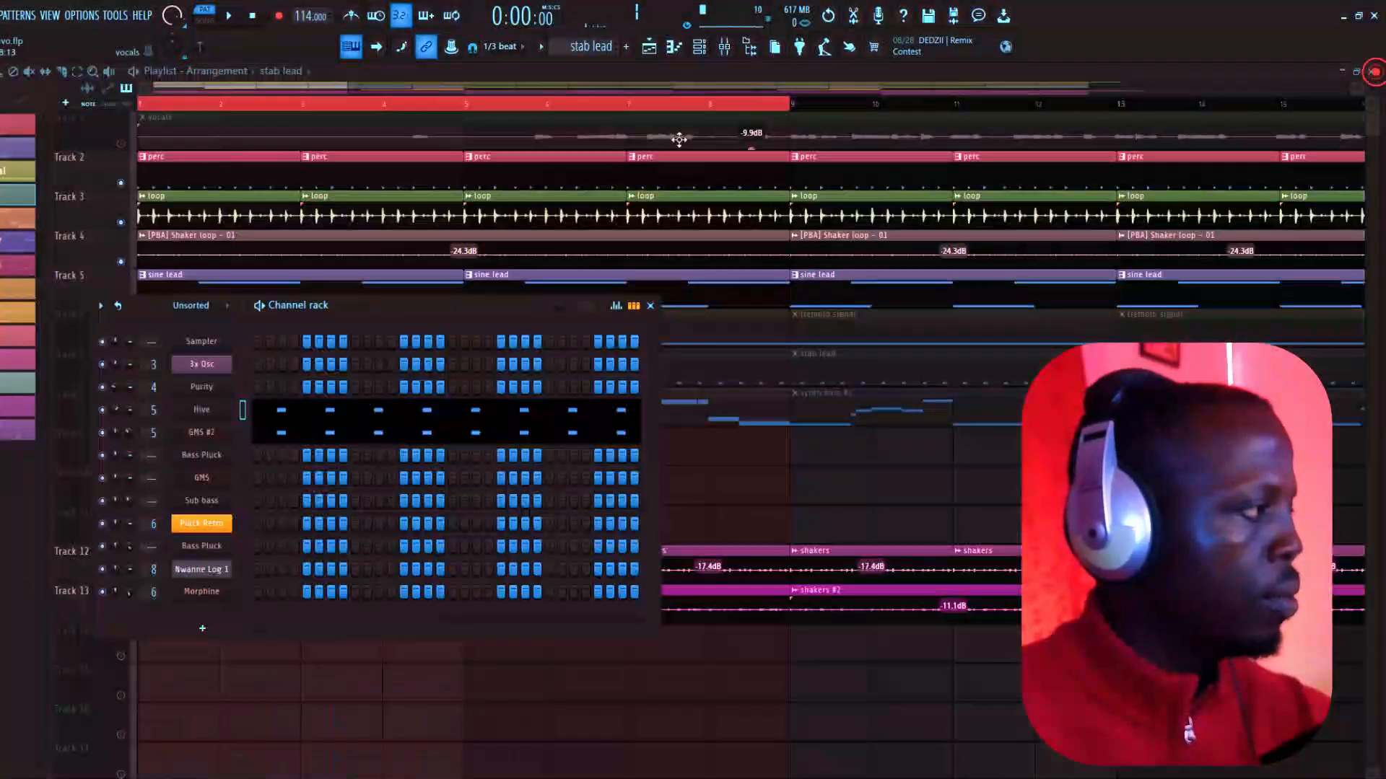
left_click(205, 416)
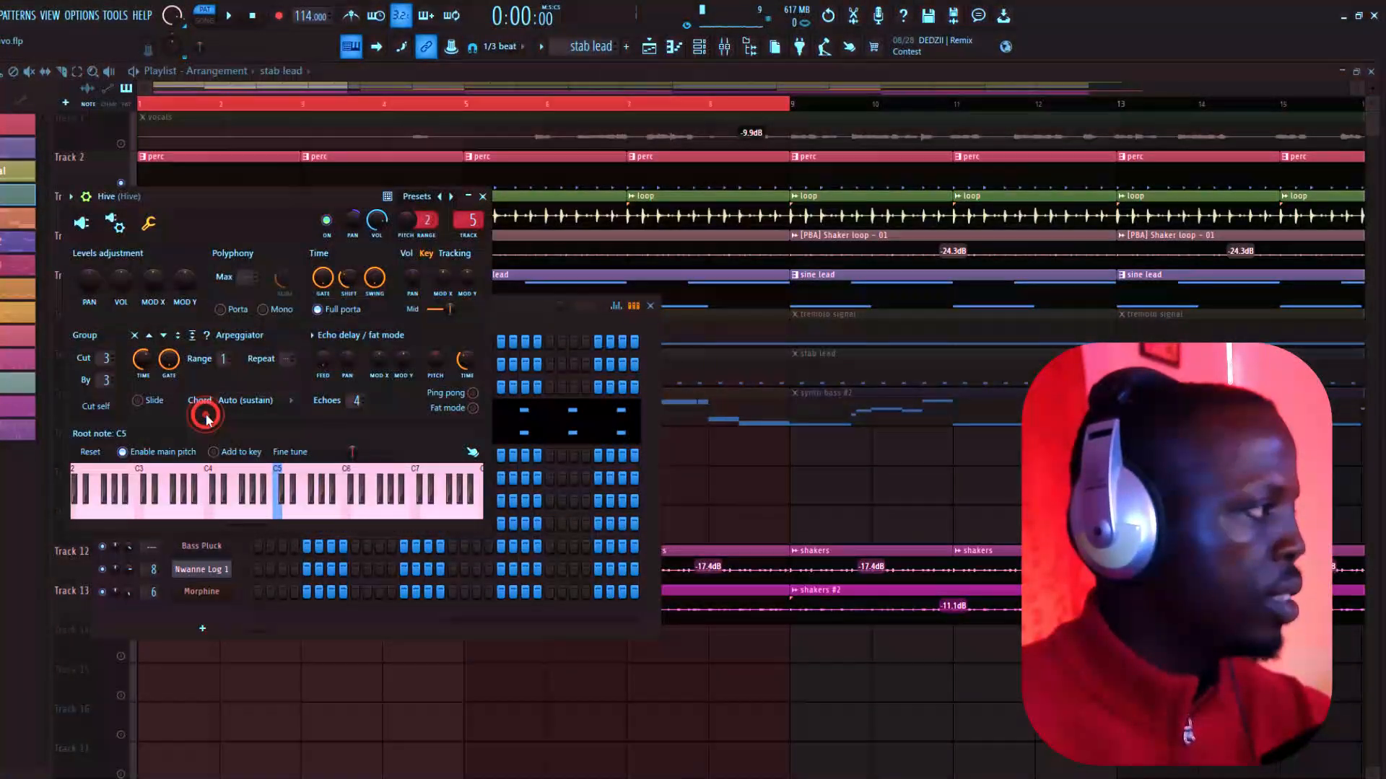
left_click(82, 224)
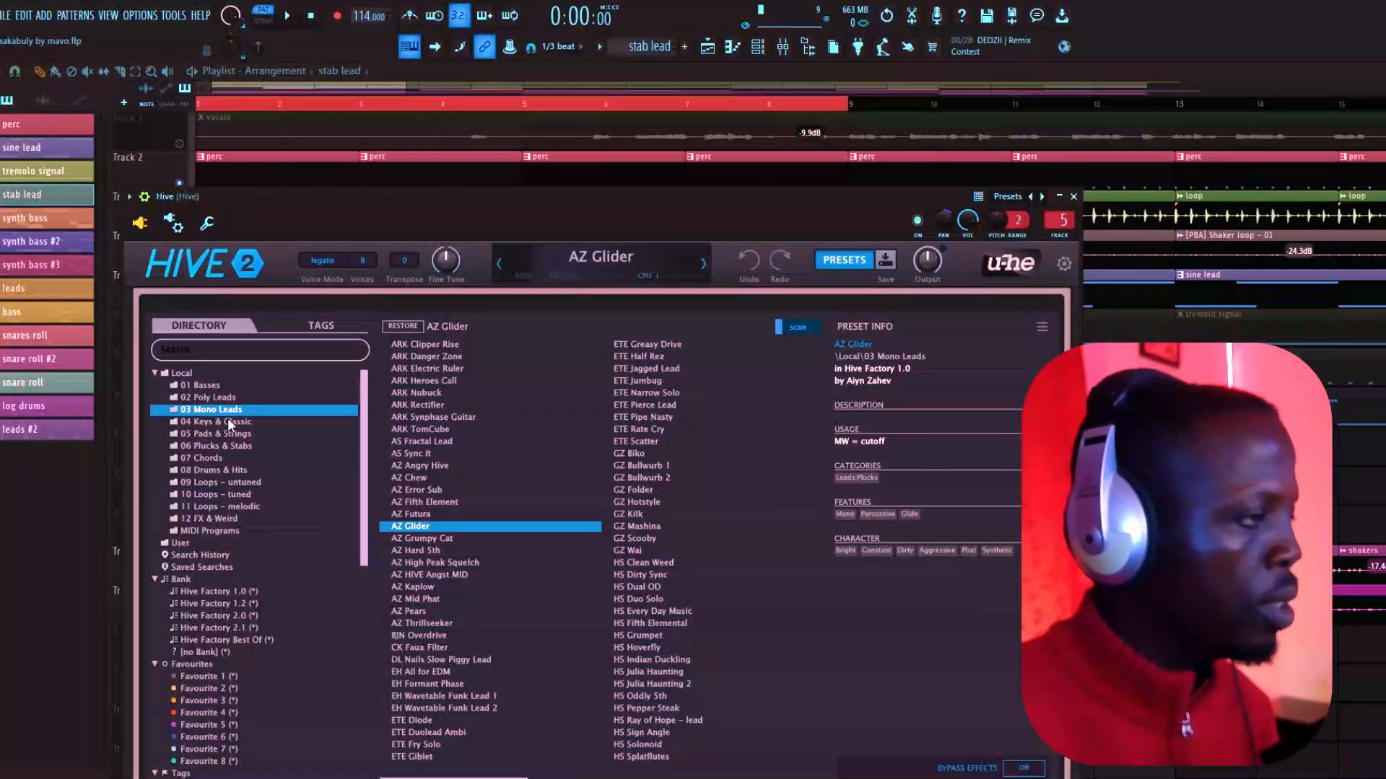
left_click(1073, 197)
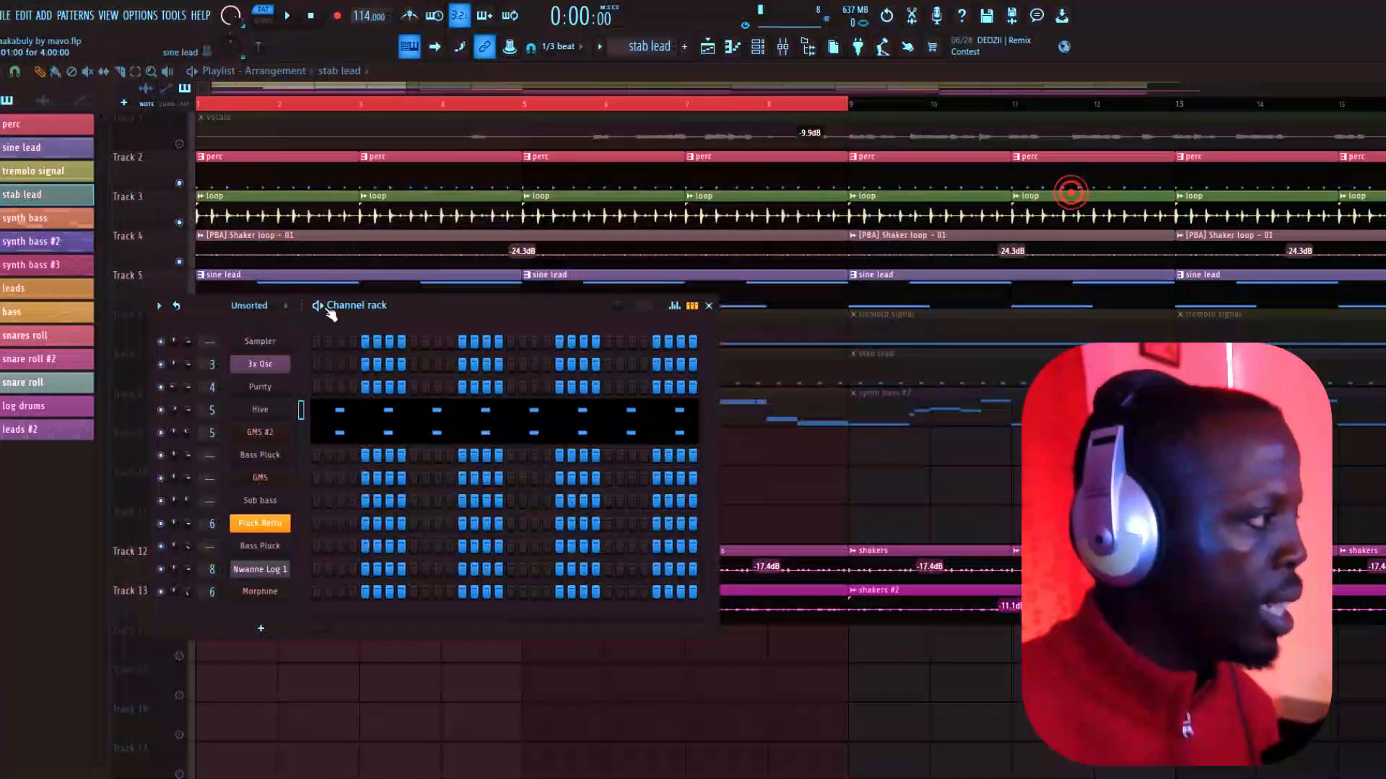
left_click(278, 444)
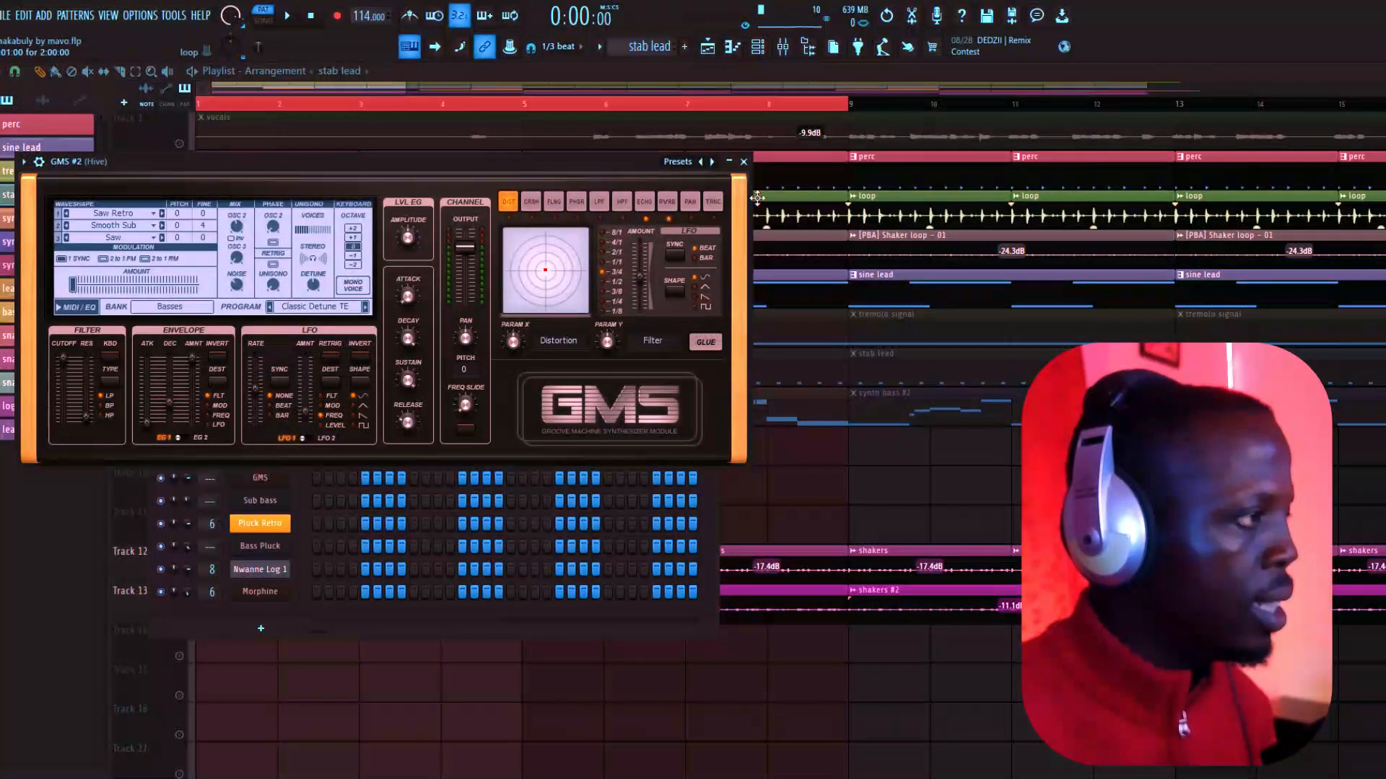
left_click(744, 162)
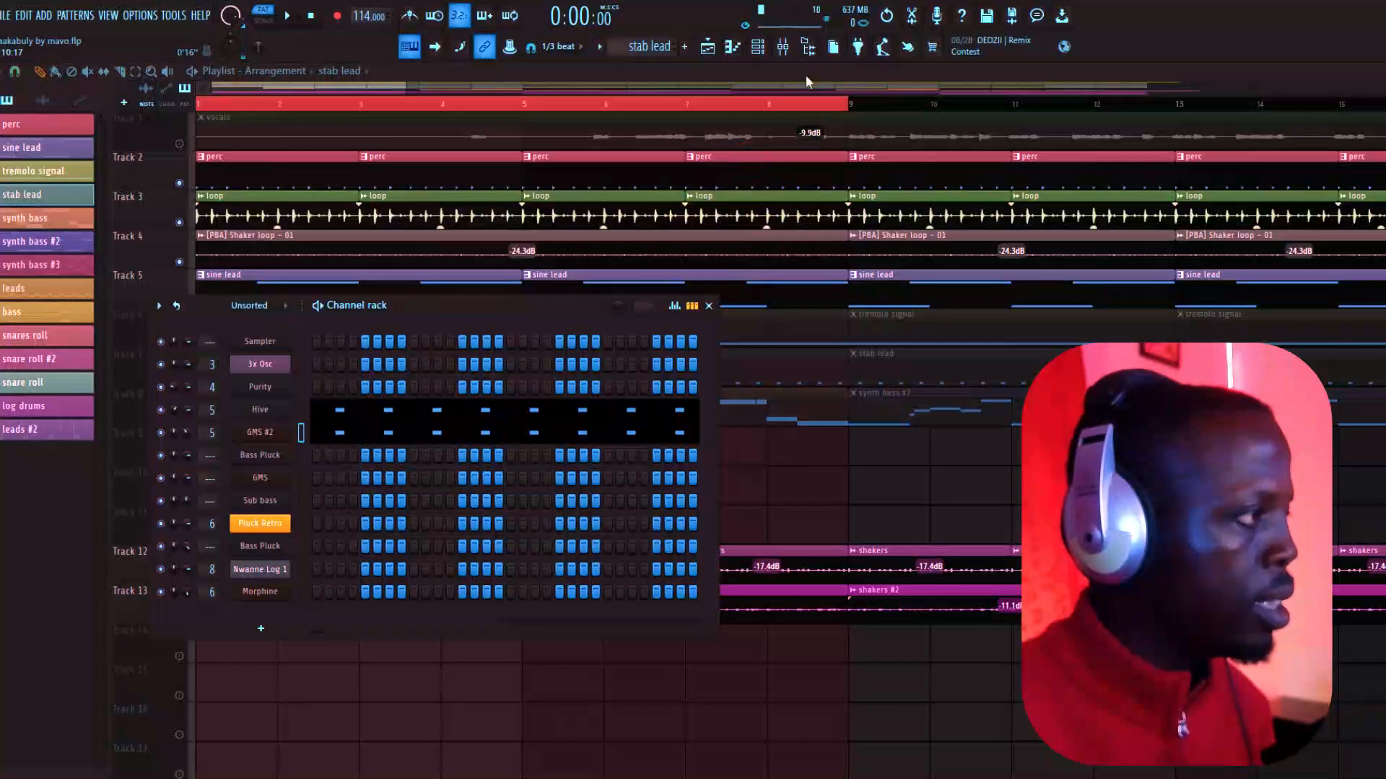
Review the Fruity Stereo Shaper, Vintage Chorus, Fruity Fast Dist and Fruity parametric EQ 2 on the Hive mixer insert
left_click(783, 47)
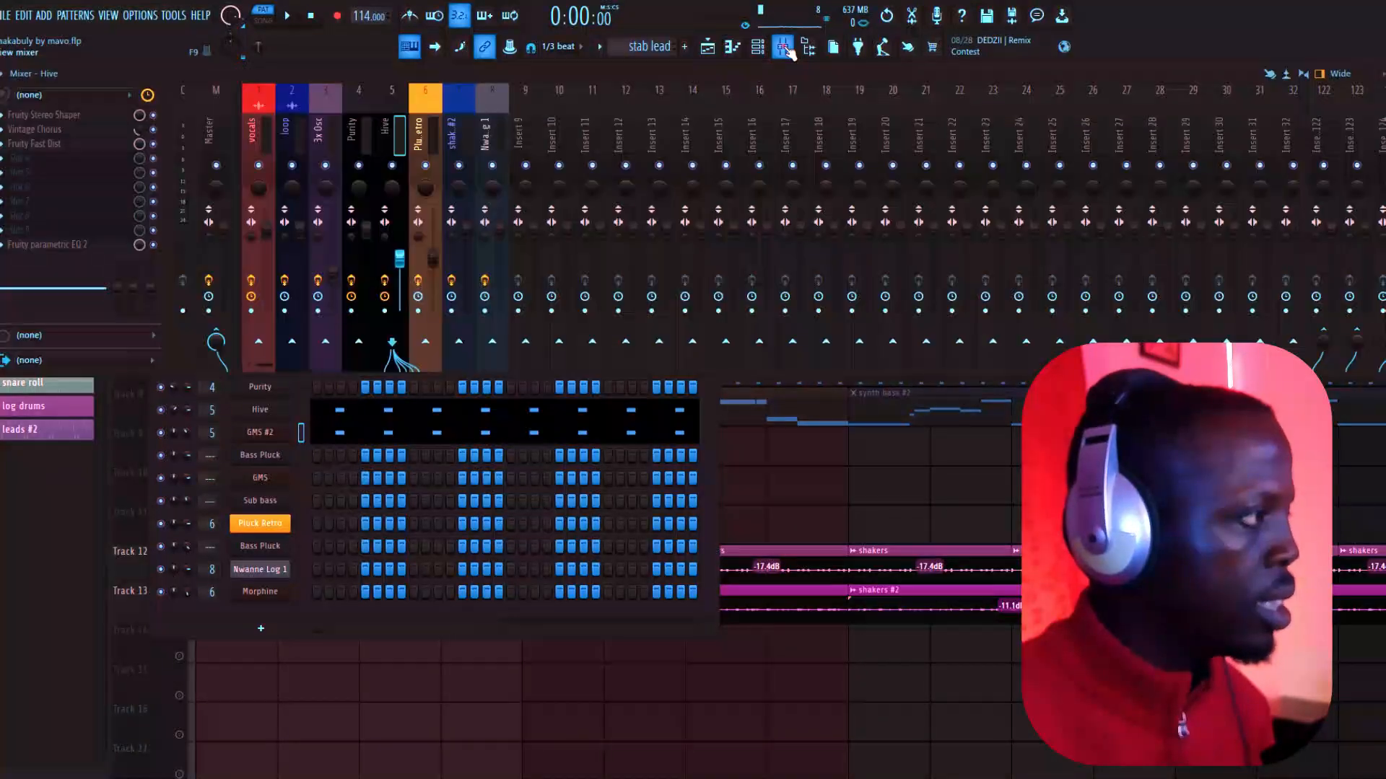
left_click(55, 116)
left_click(34, 130)
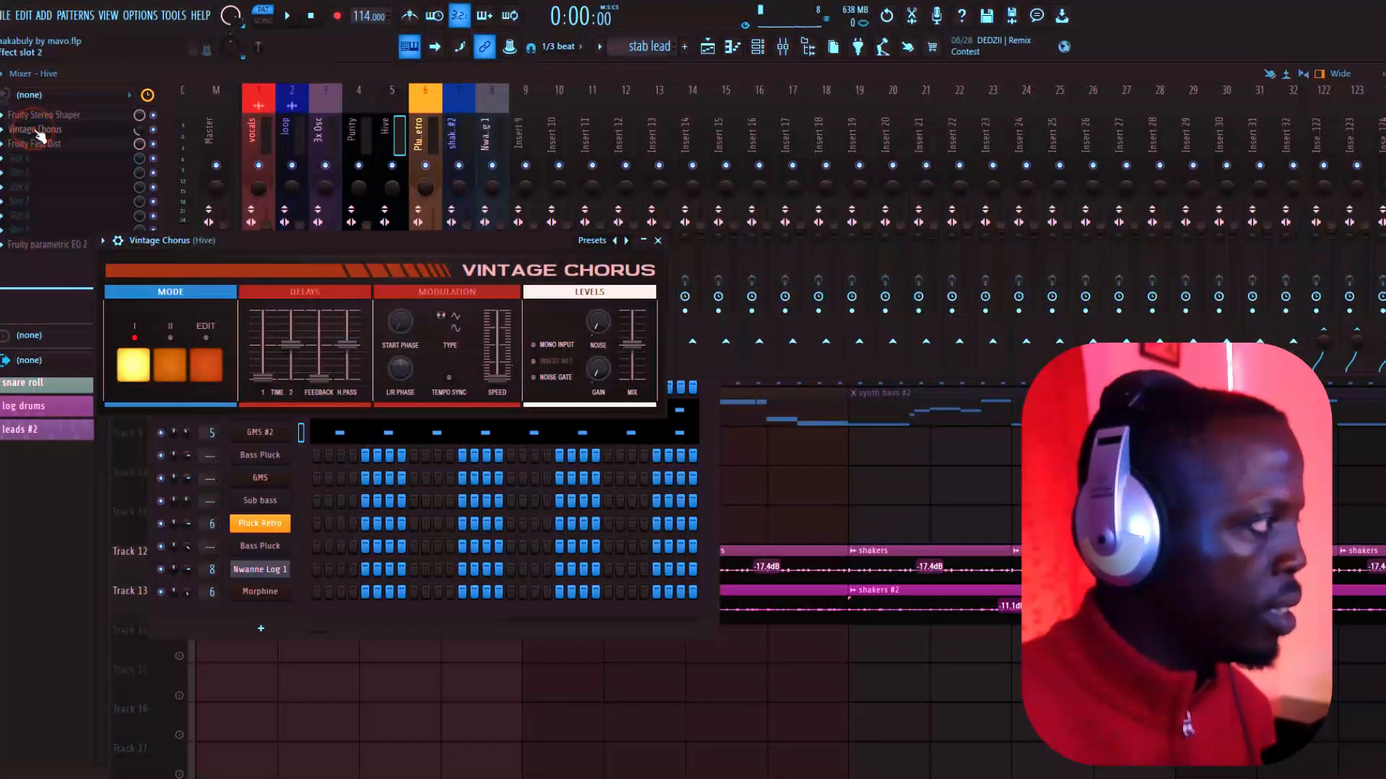
left_click(34, 144)
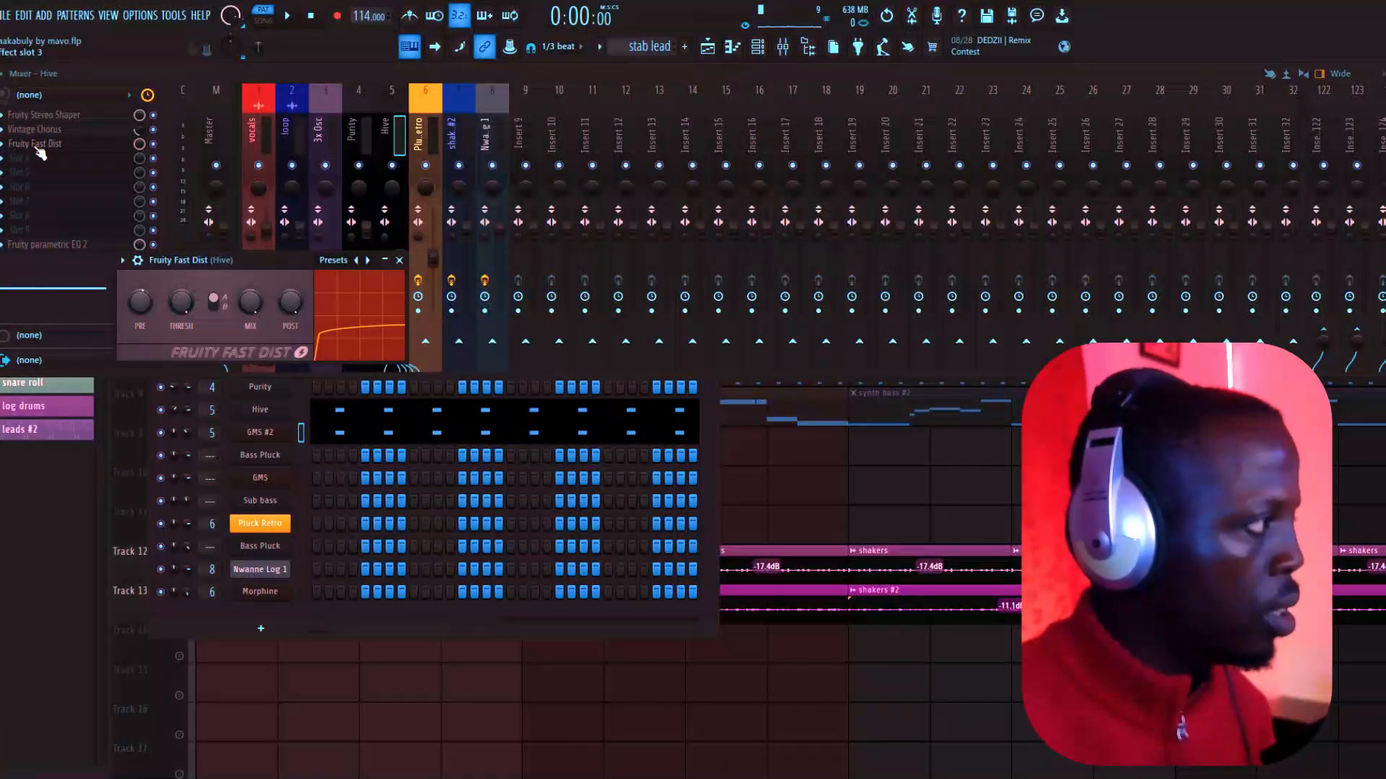
left_click(46, 244)
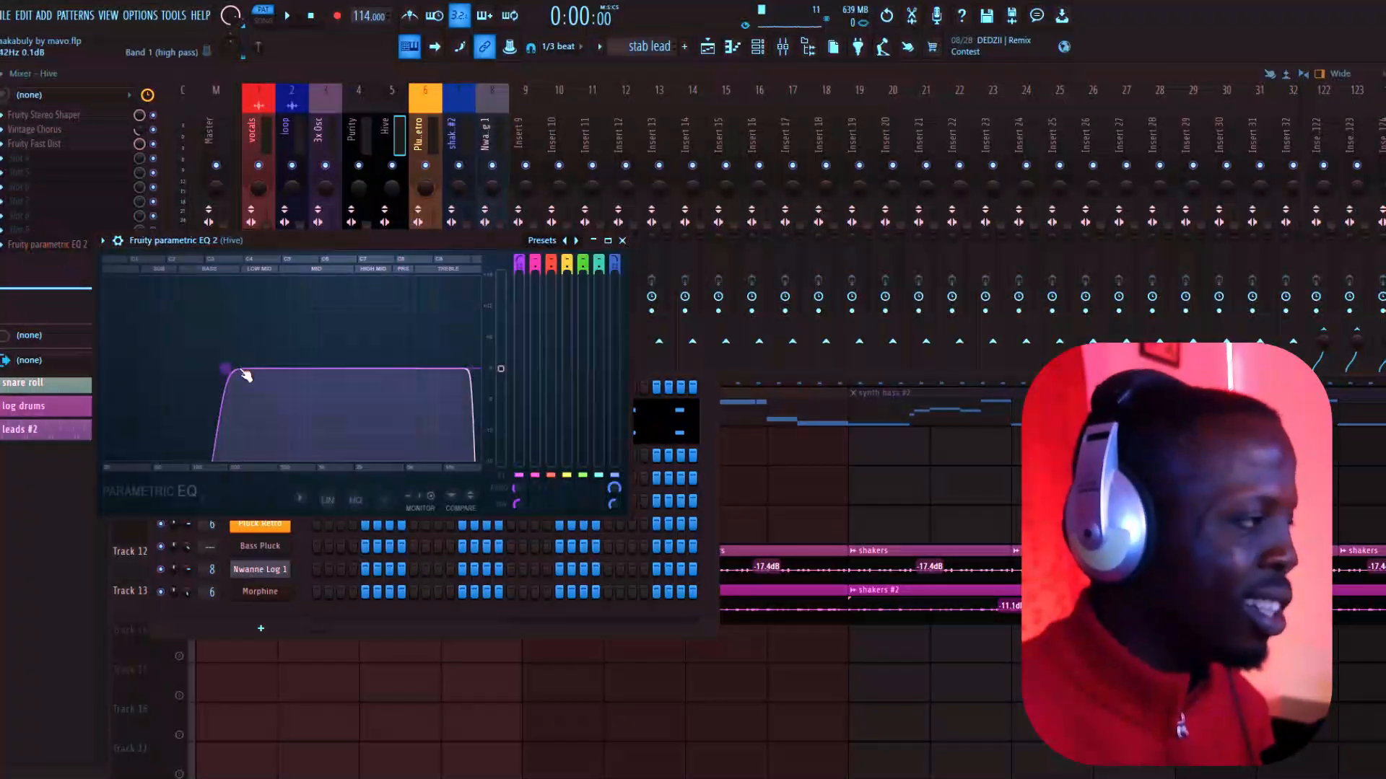
left_click(622, 240)
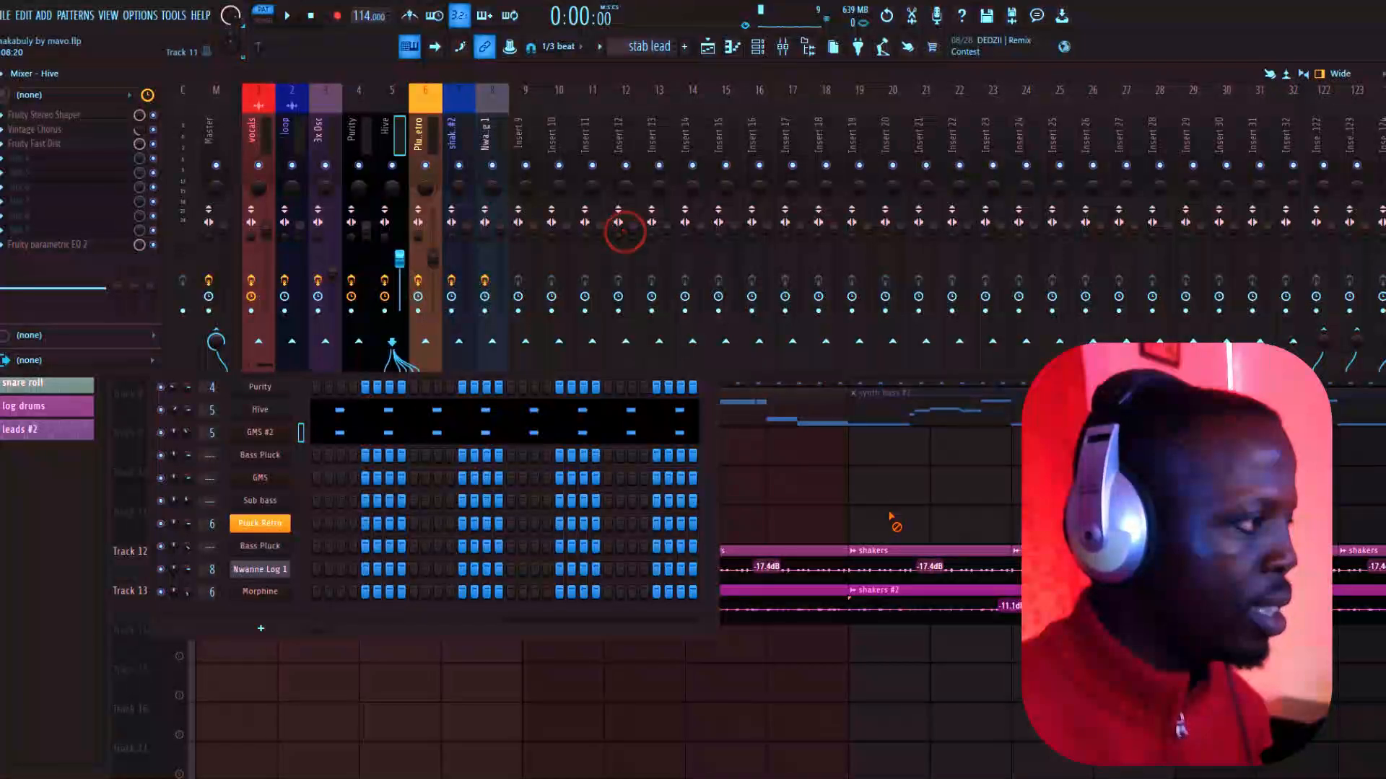
key("F5")
Examine the synth bass #2 pattern's notes in the piano roll and play them back
scroll(859, 436, "up", 2)
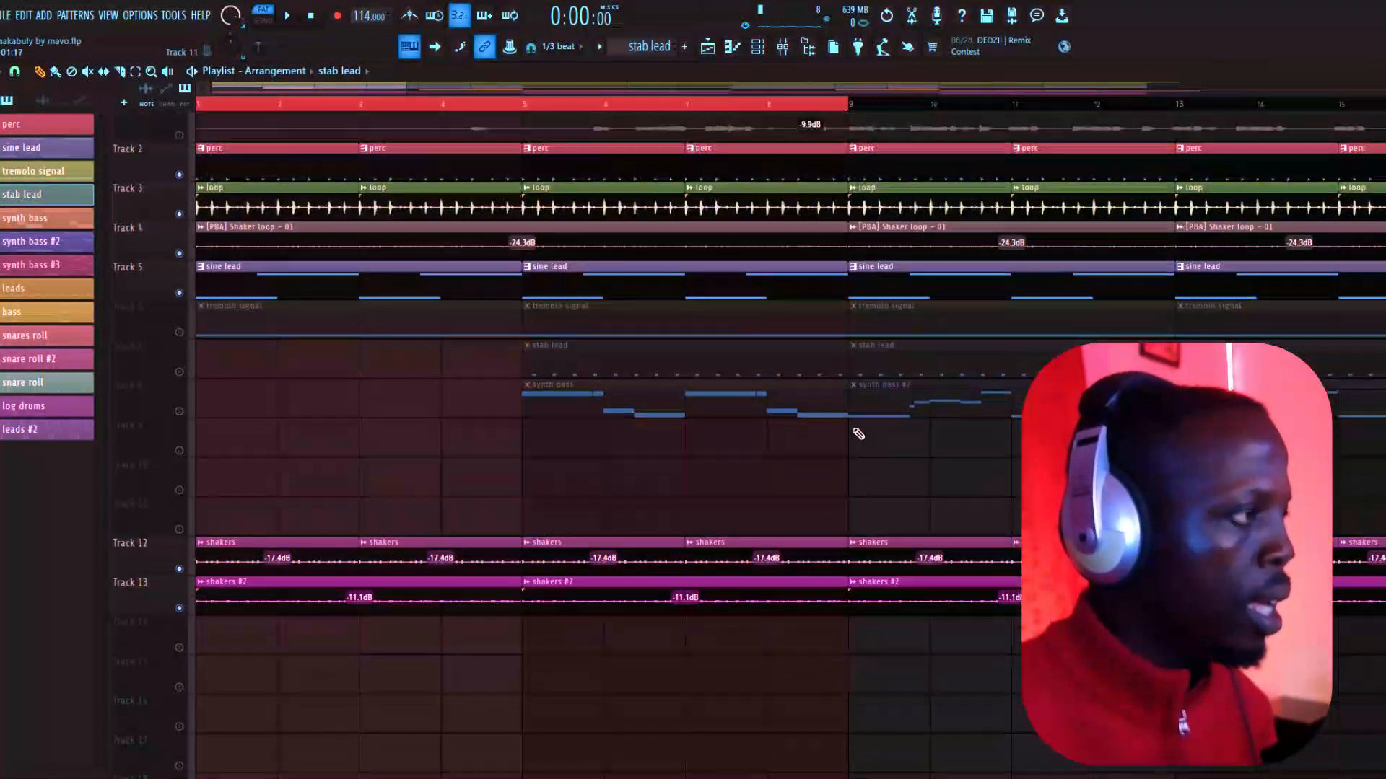
scroll(831, 116, "down", 5)
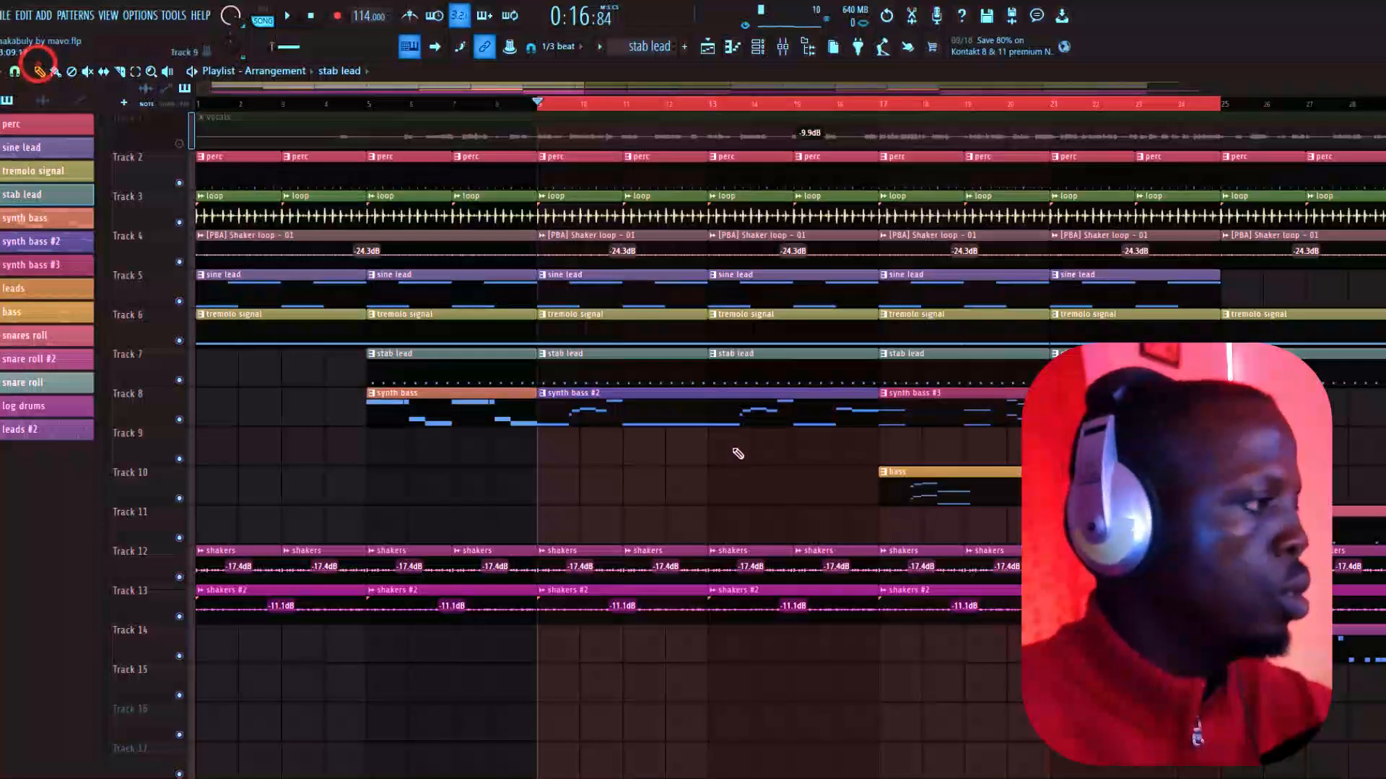
left_click(756, 420)
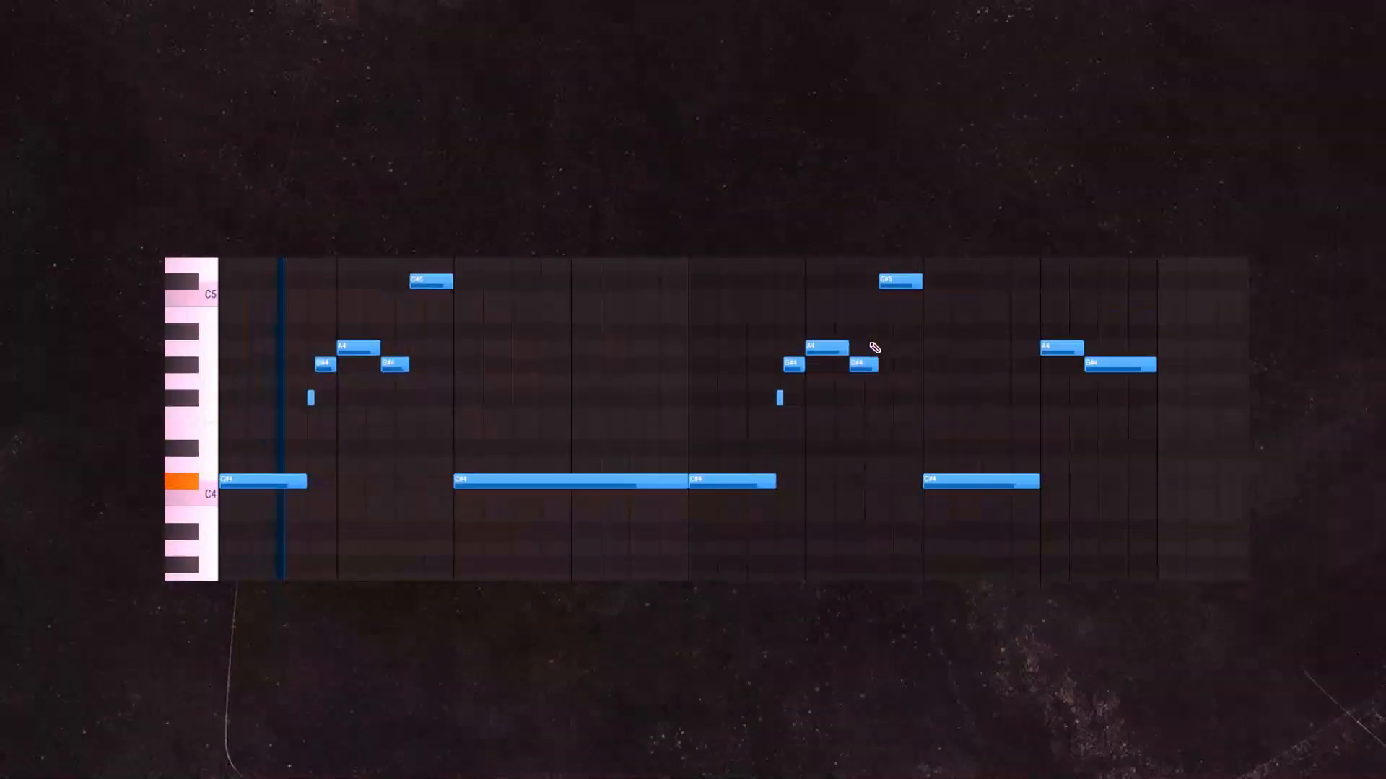
scroll(875, 348, "up", 1)
key("space")
key("space")
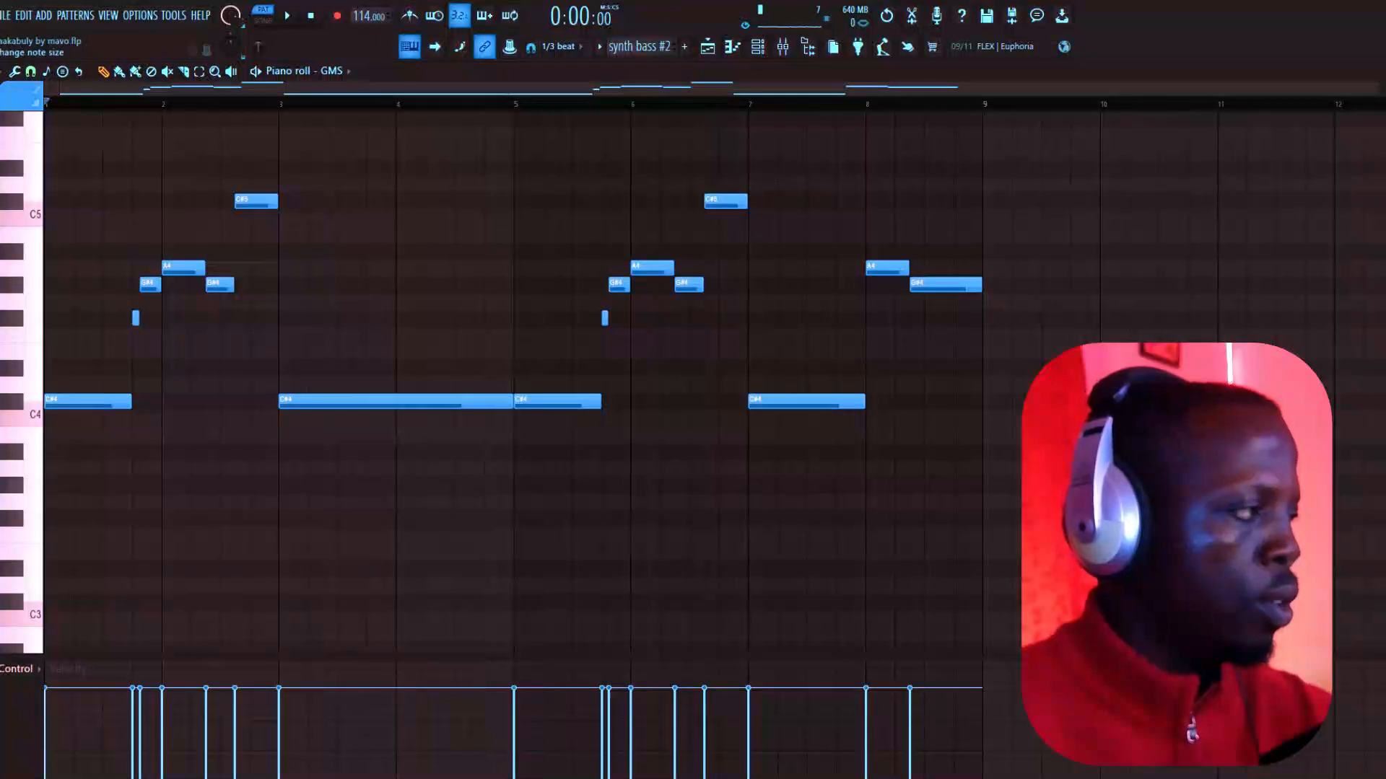
key("Escape")
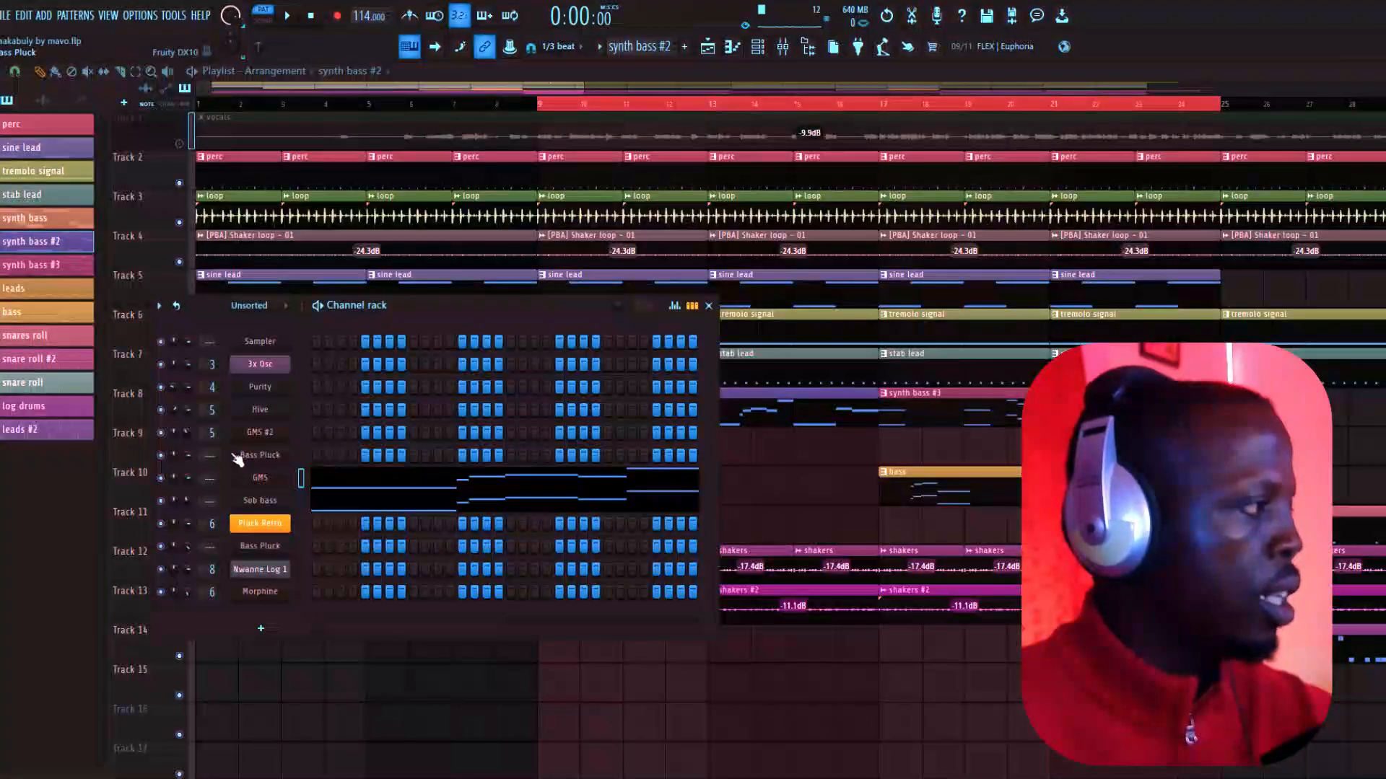
Inspect the Sub bass instrument's settings used by the synth bass #2 pattern
left_click(274, 500)
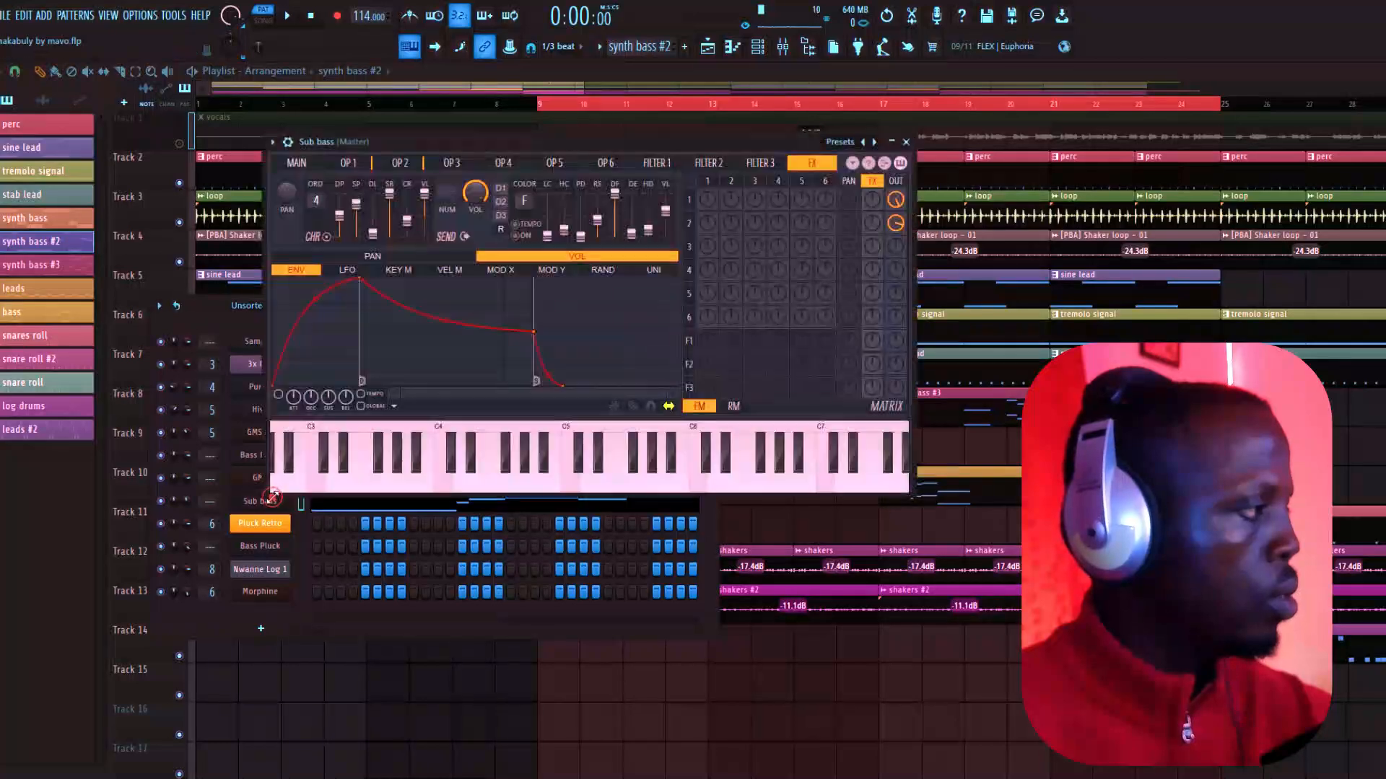
left_click(906, 142)
key("Escape")
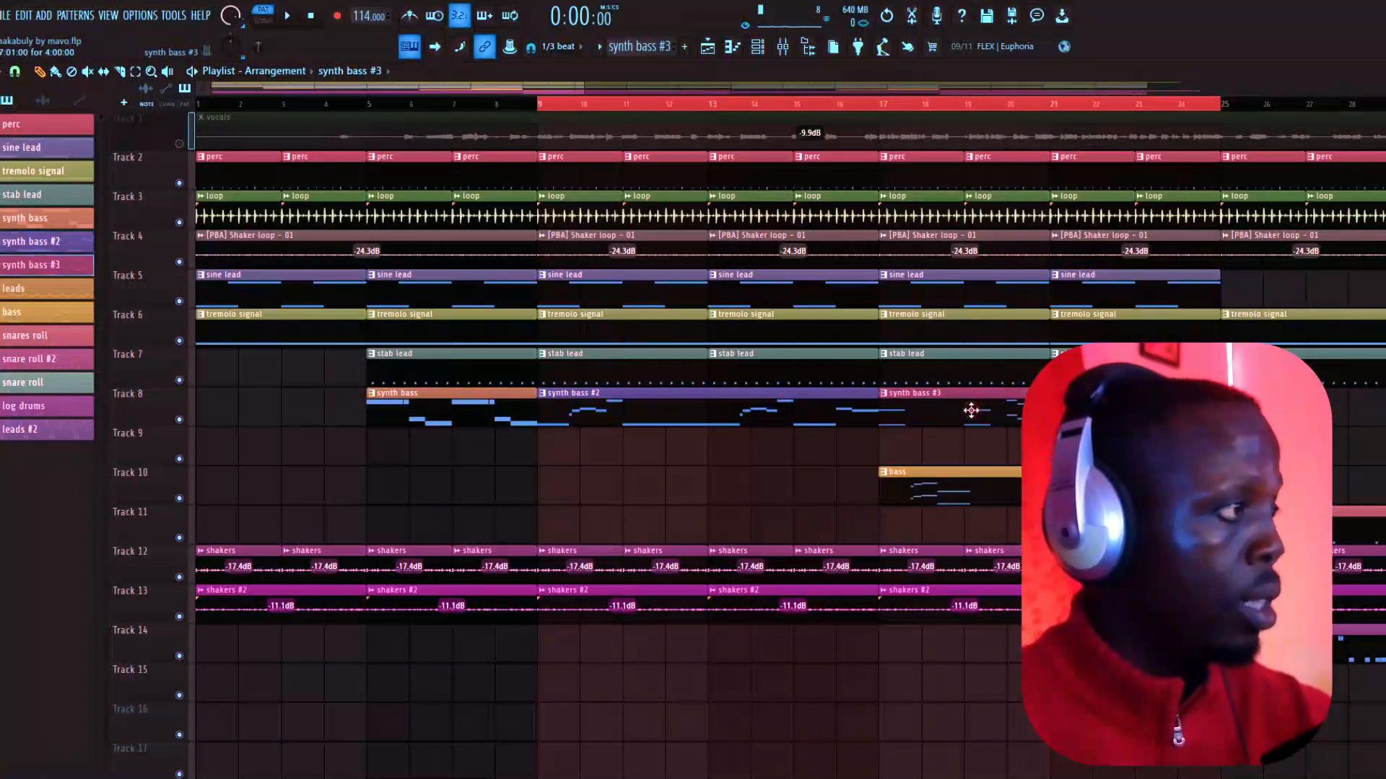
Examine the synth bass #3 pattern's GMS notes in the piano roll
left_click(757, 49)
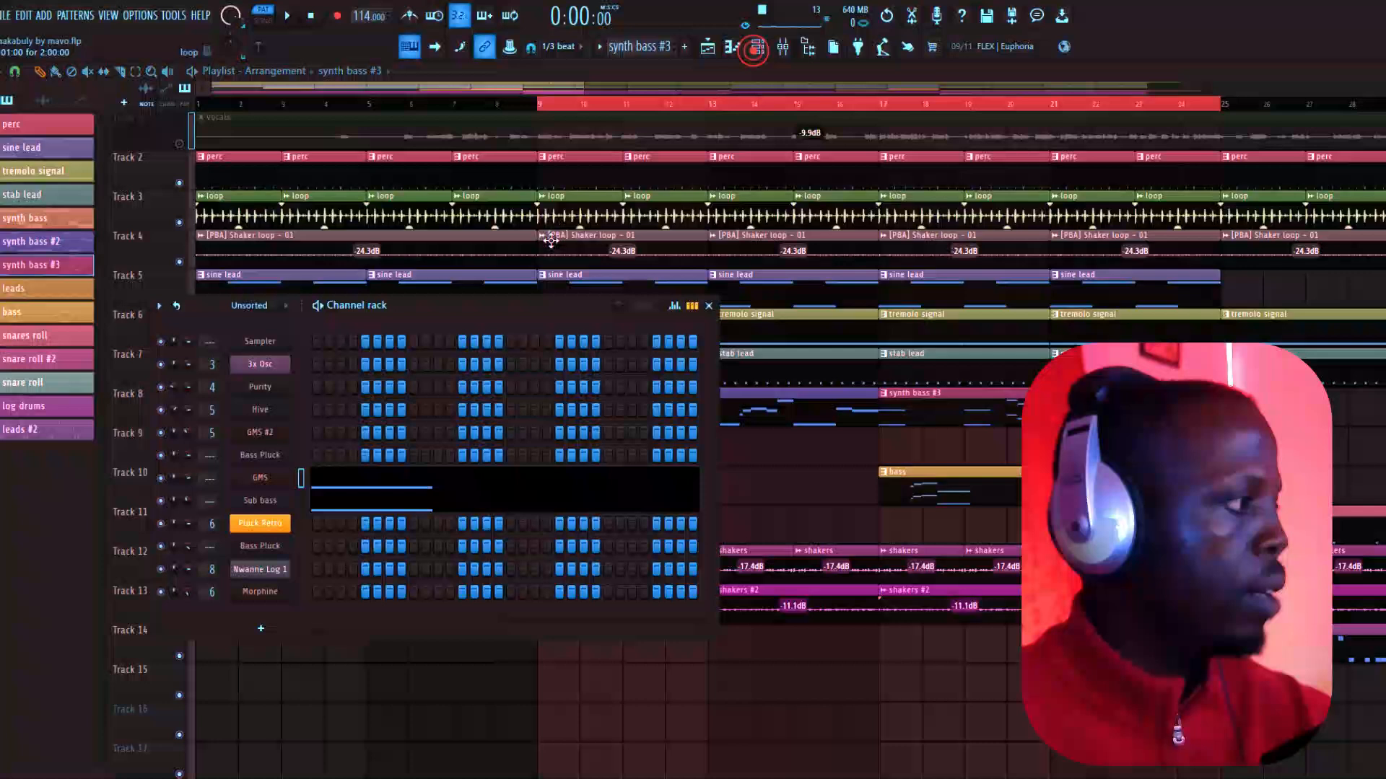
left_click(486, 485)
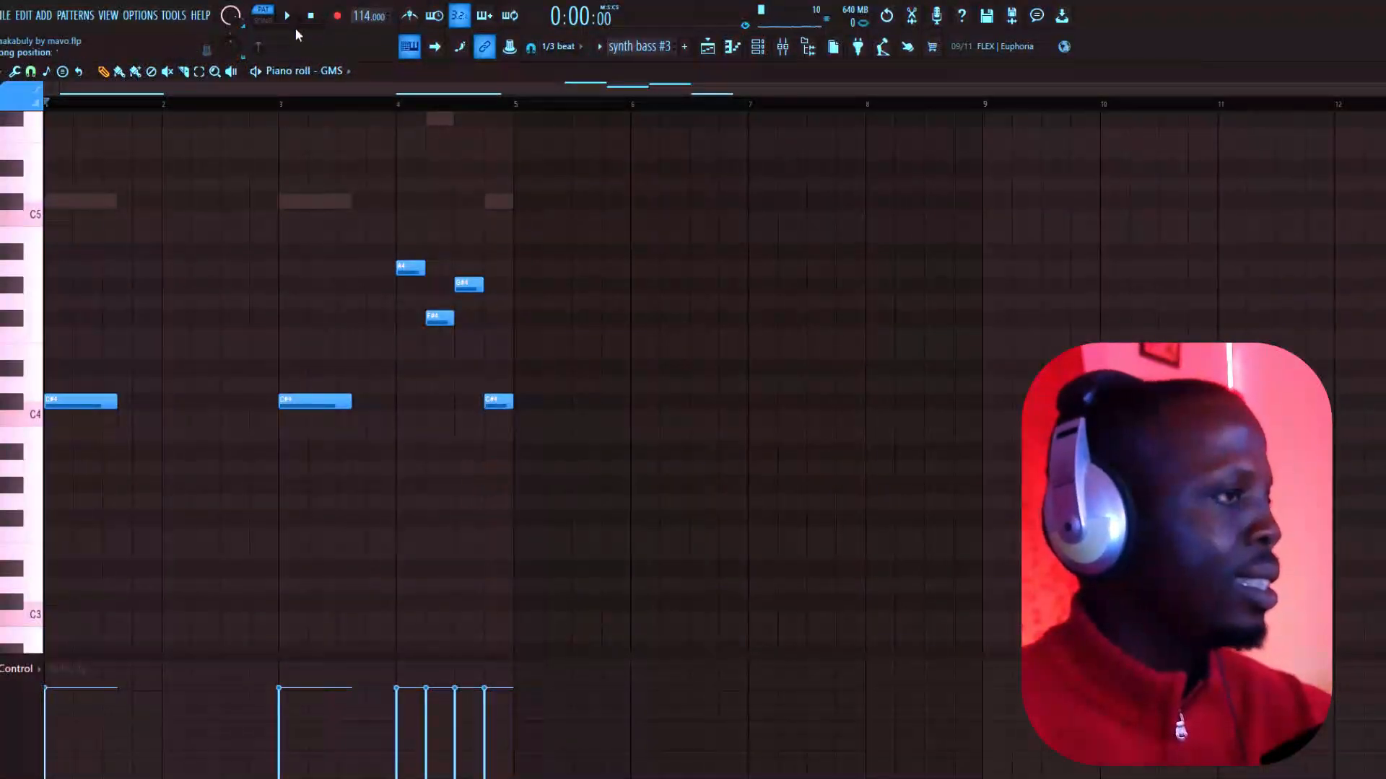
scroll(913, 106, "up", 4)
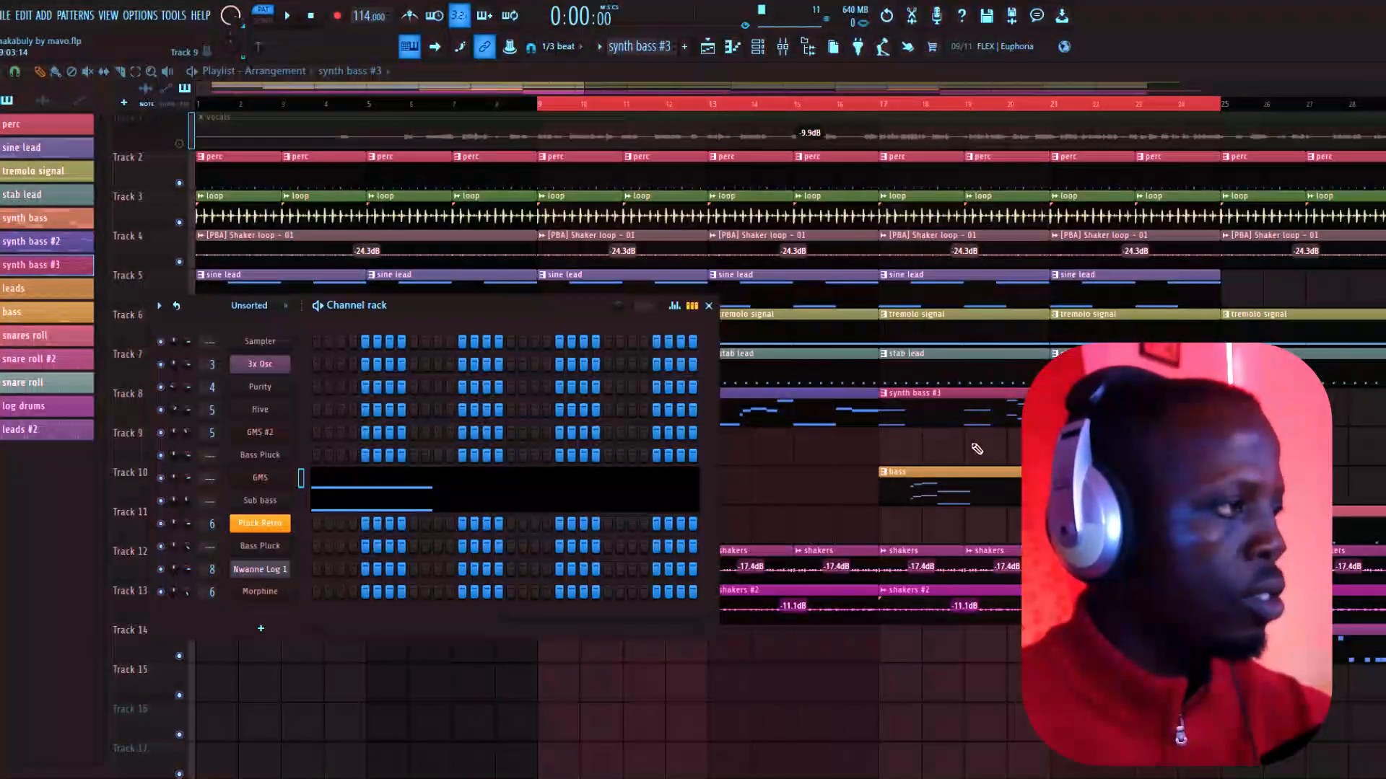
key("F6")
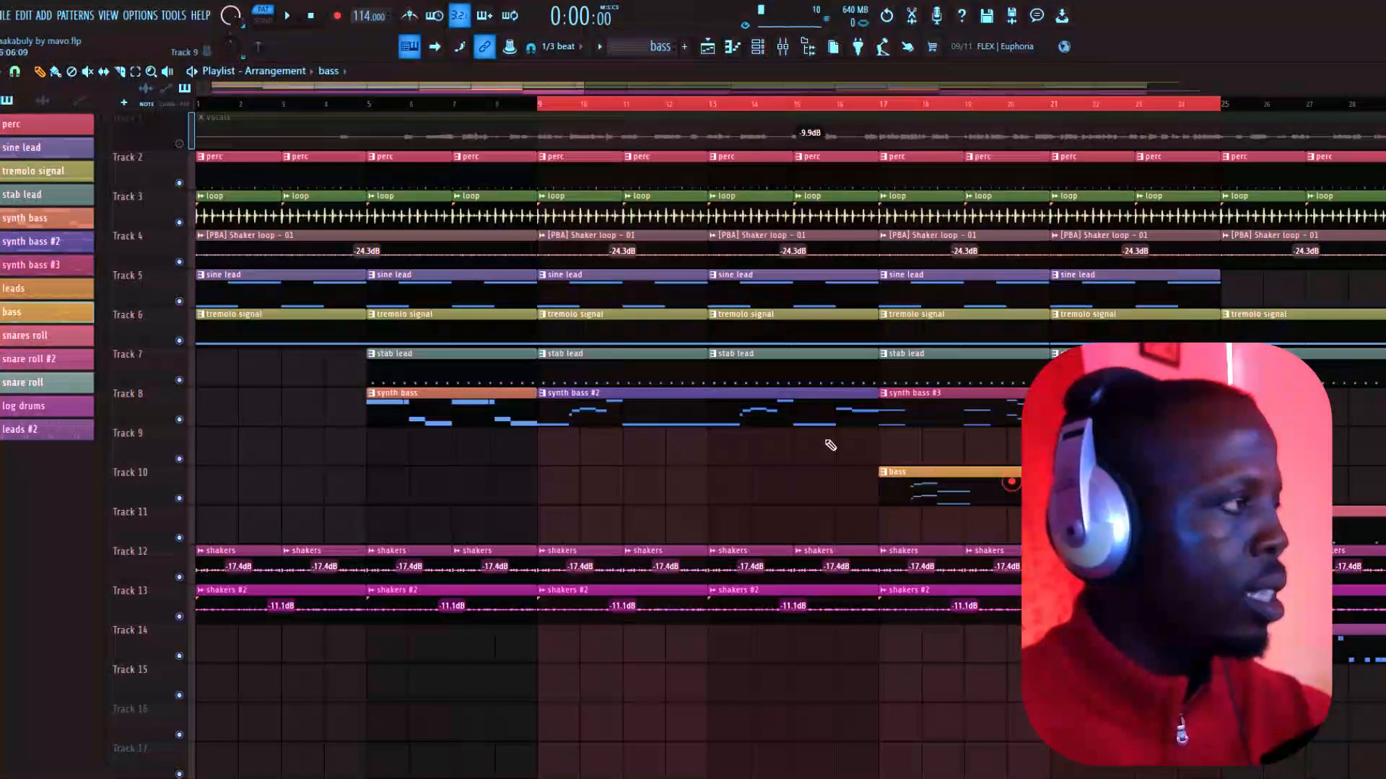
Inspect the bass pattern's Fruity DX10 instrument and locate Bass Pluck in its preset list
left_click(757, 47)
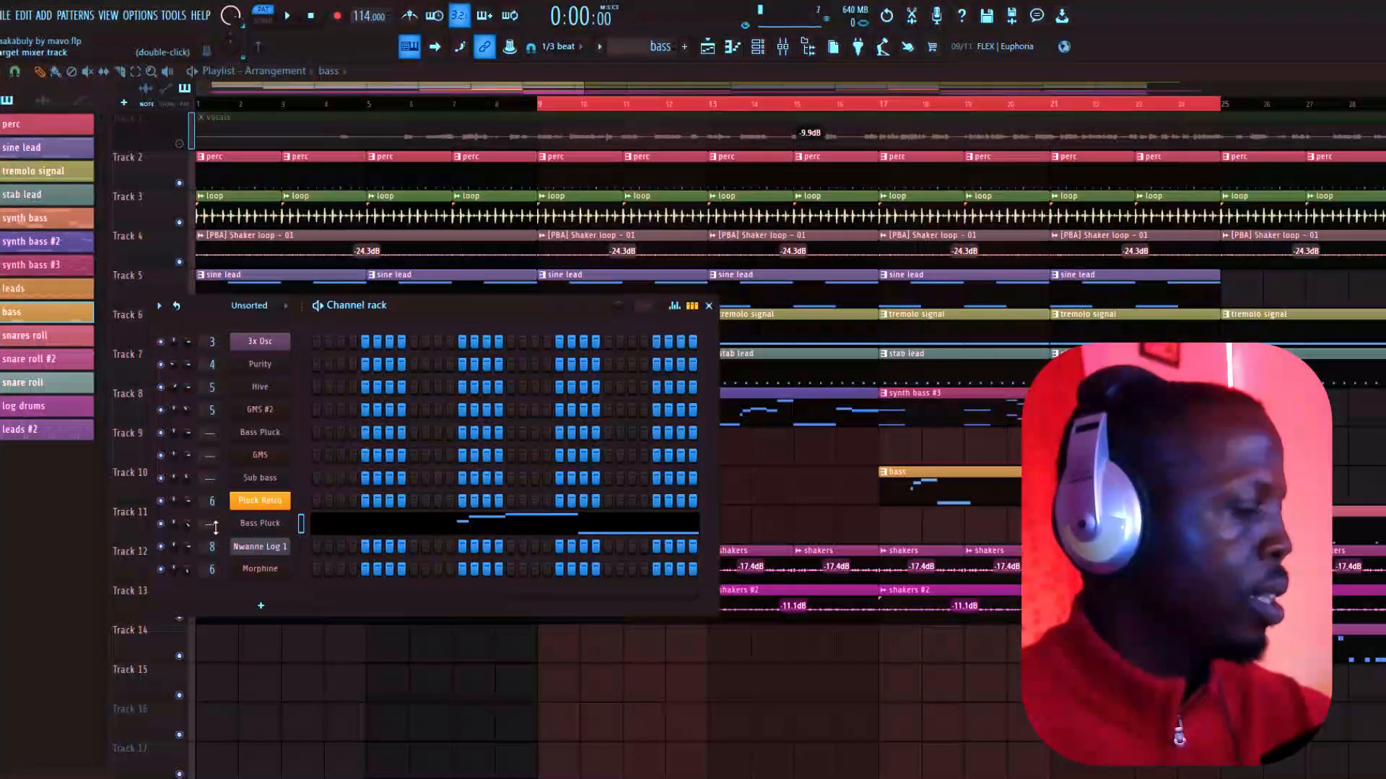
left_click(259, 525)
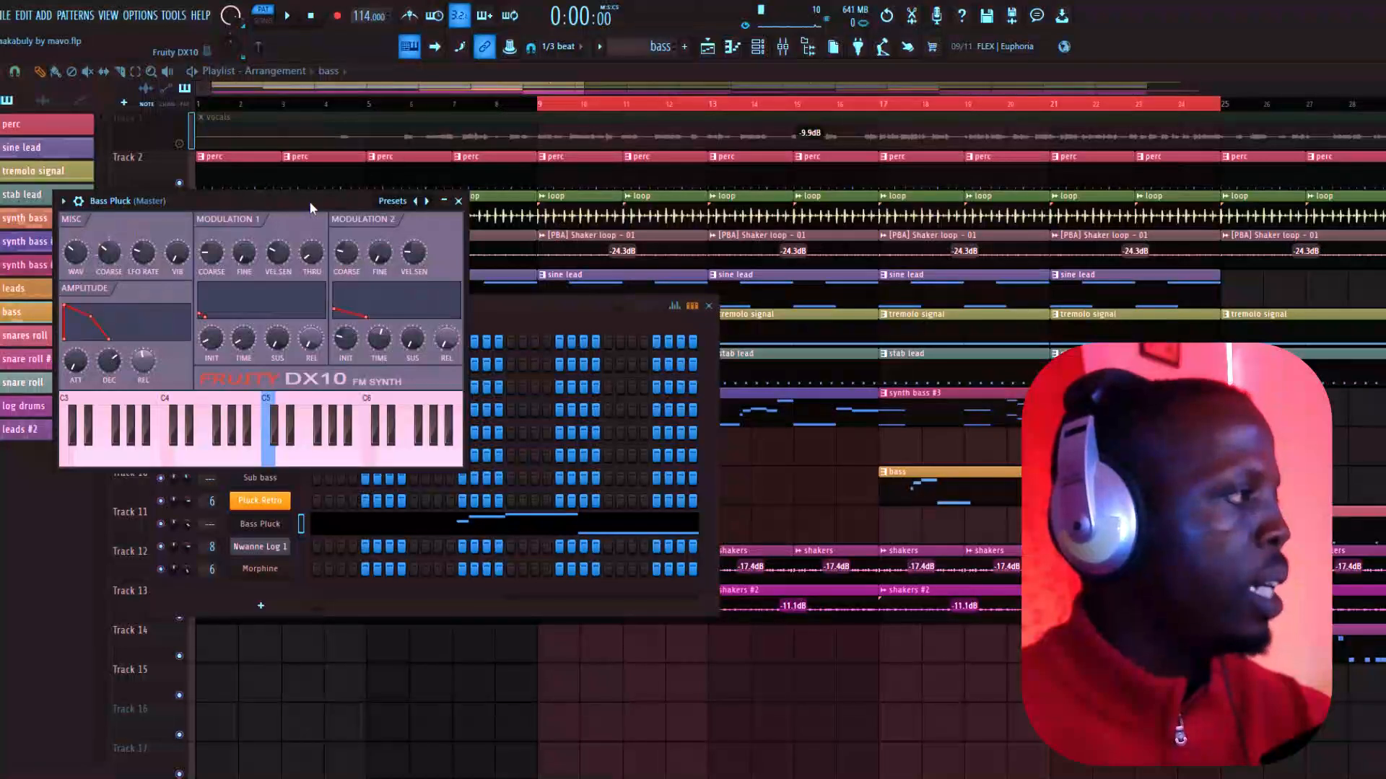
left_click(417, 203)
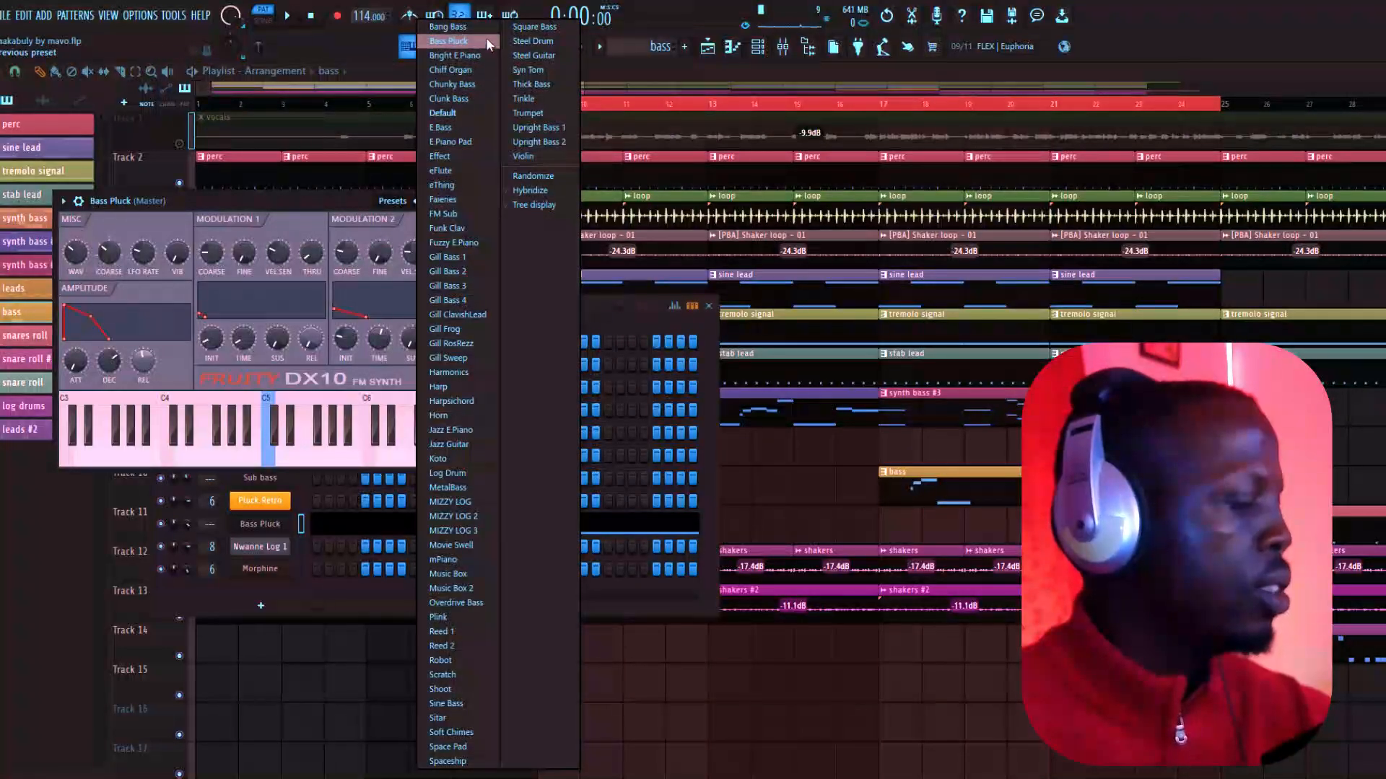
left_click(716, 493)
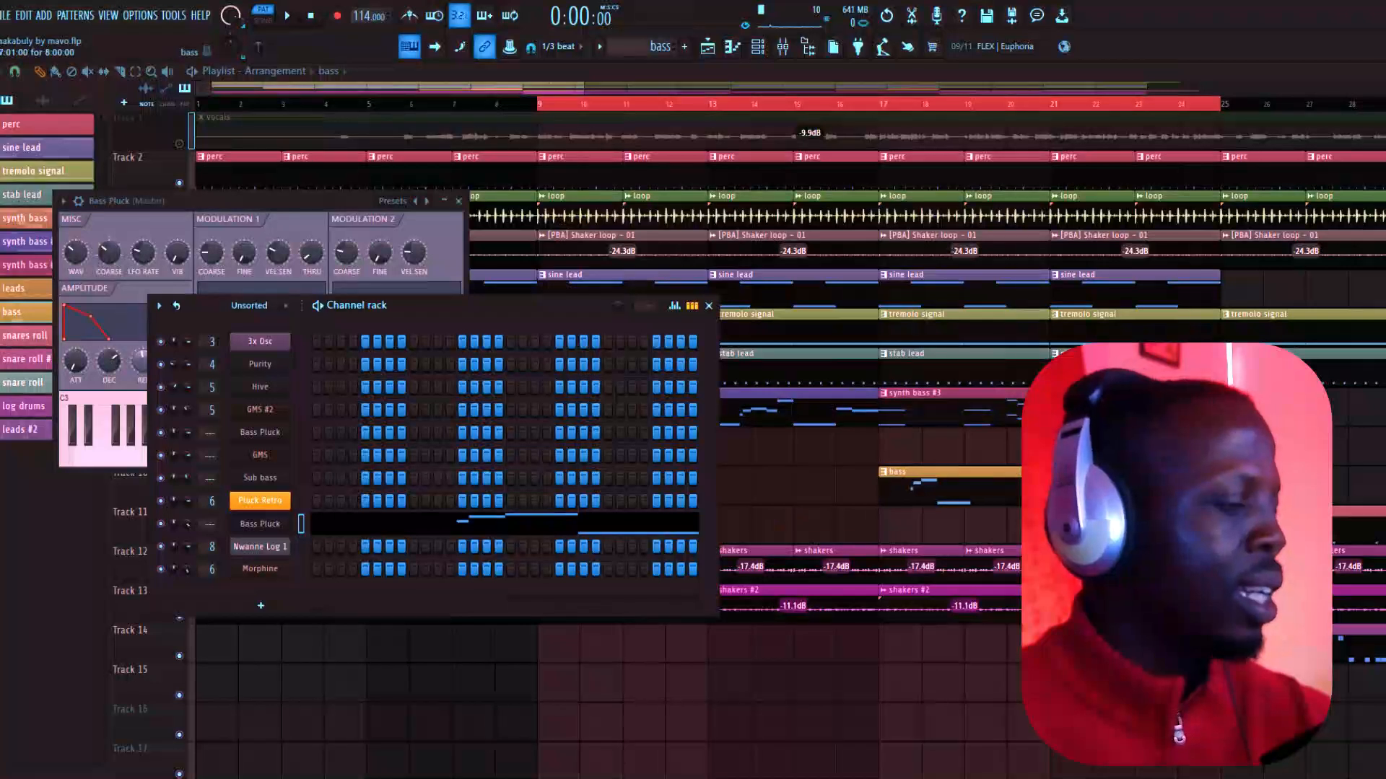
Examine the leads pattern's Pluck Retro instrument, including its channel settings, effects page and presets
left_click(21, 288)
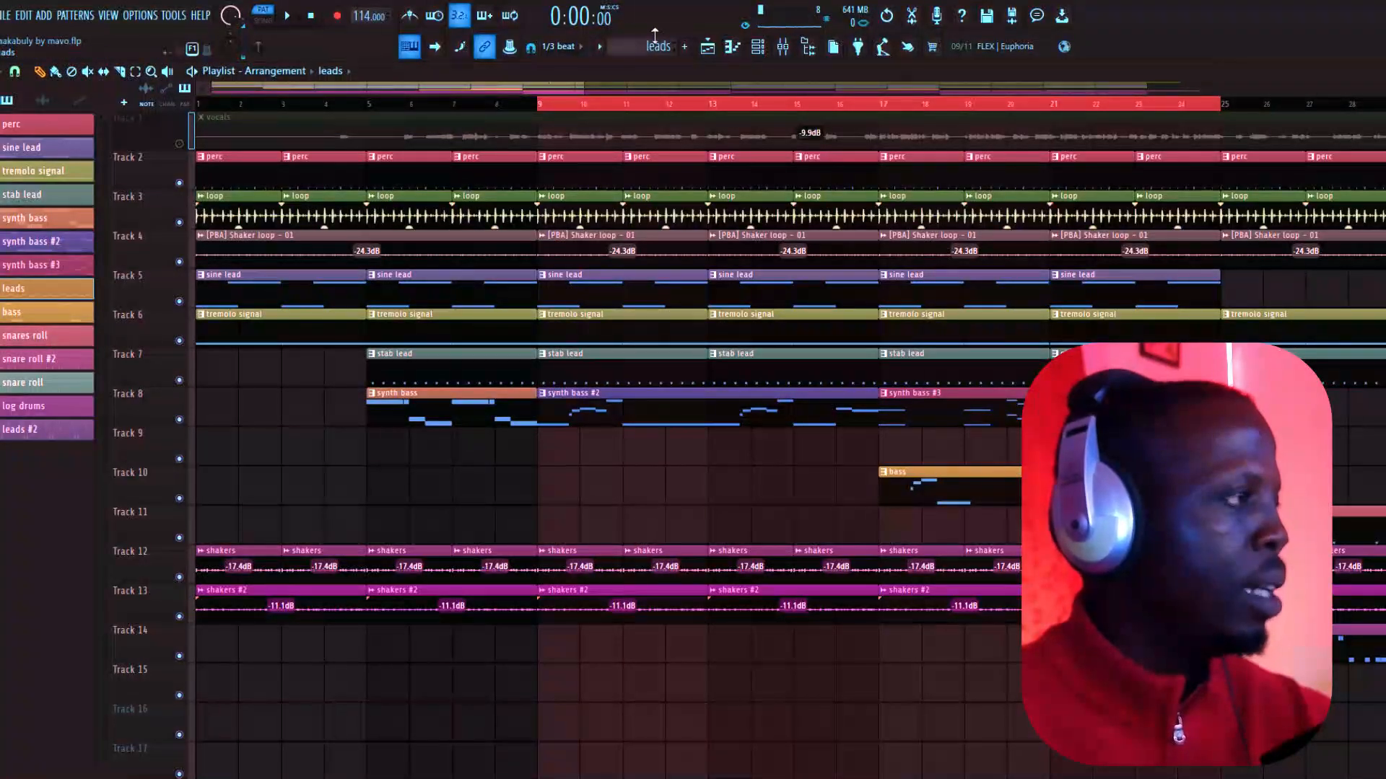
left_click(754, 58)
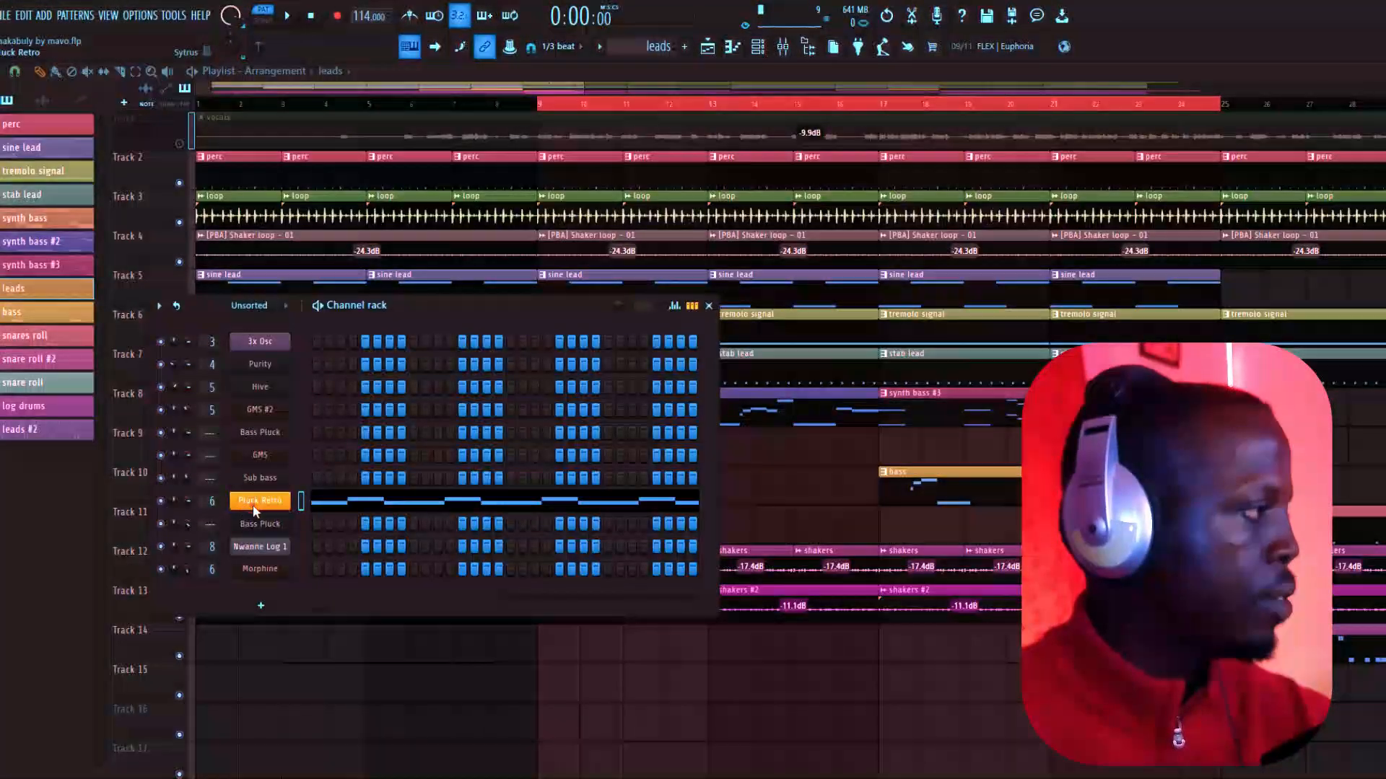
left_click(254, 506)
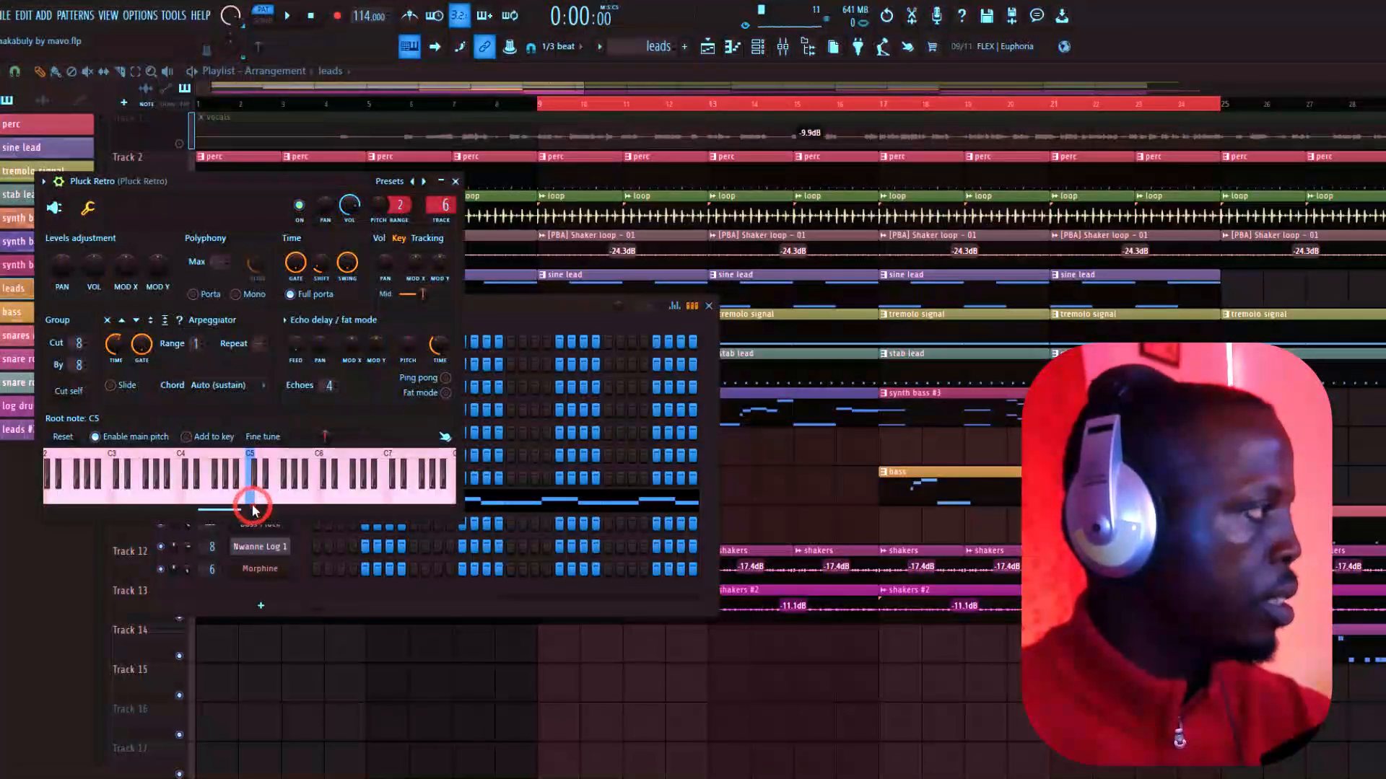
left_click(55, 211)
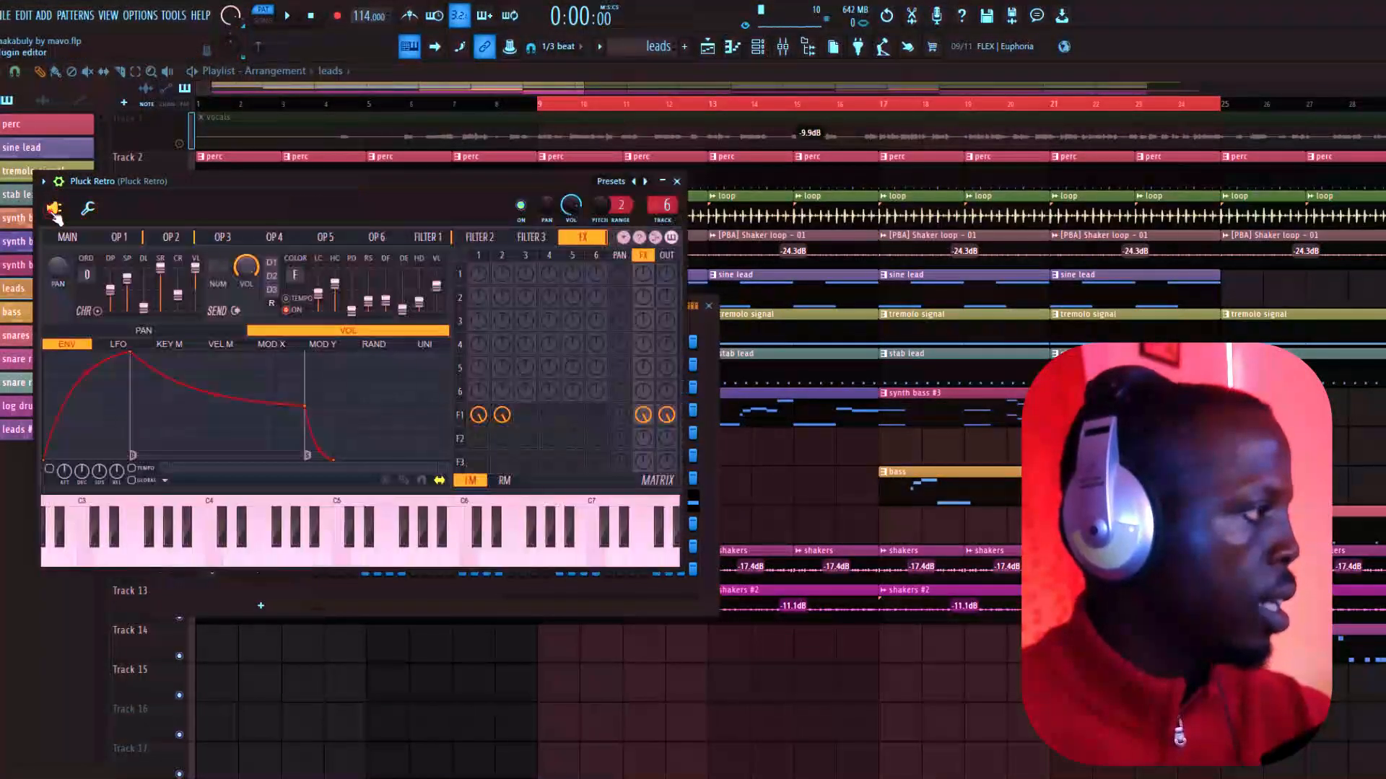
left_click(645, 183)
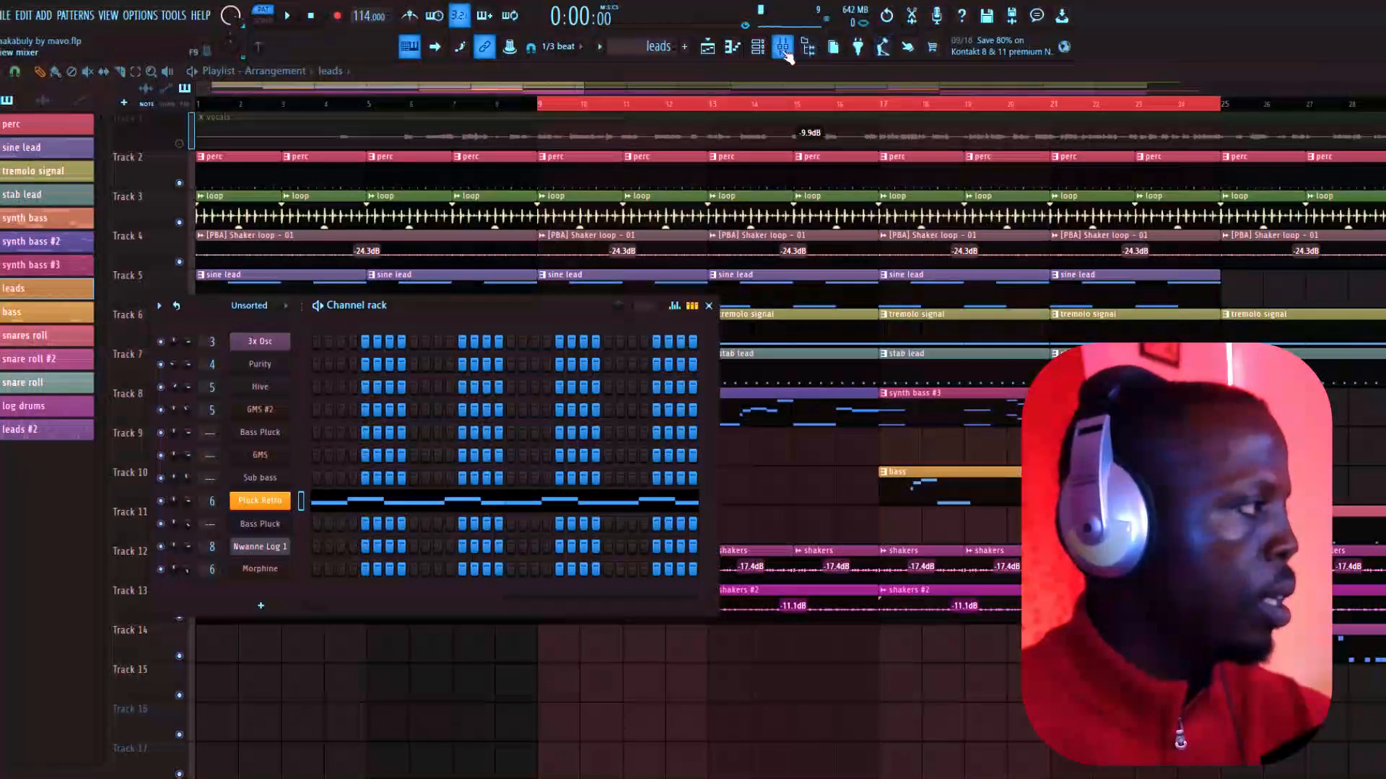
Review the Fruity Flangus, Fruity Stereo Enhancer, ValhallaVintageVerb and Fruity parametric EQ 2 on the Pluck Retro mixer insert
left_click(785, 51)
left_click(65, 116)
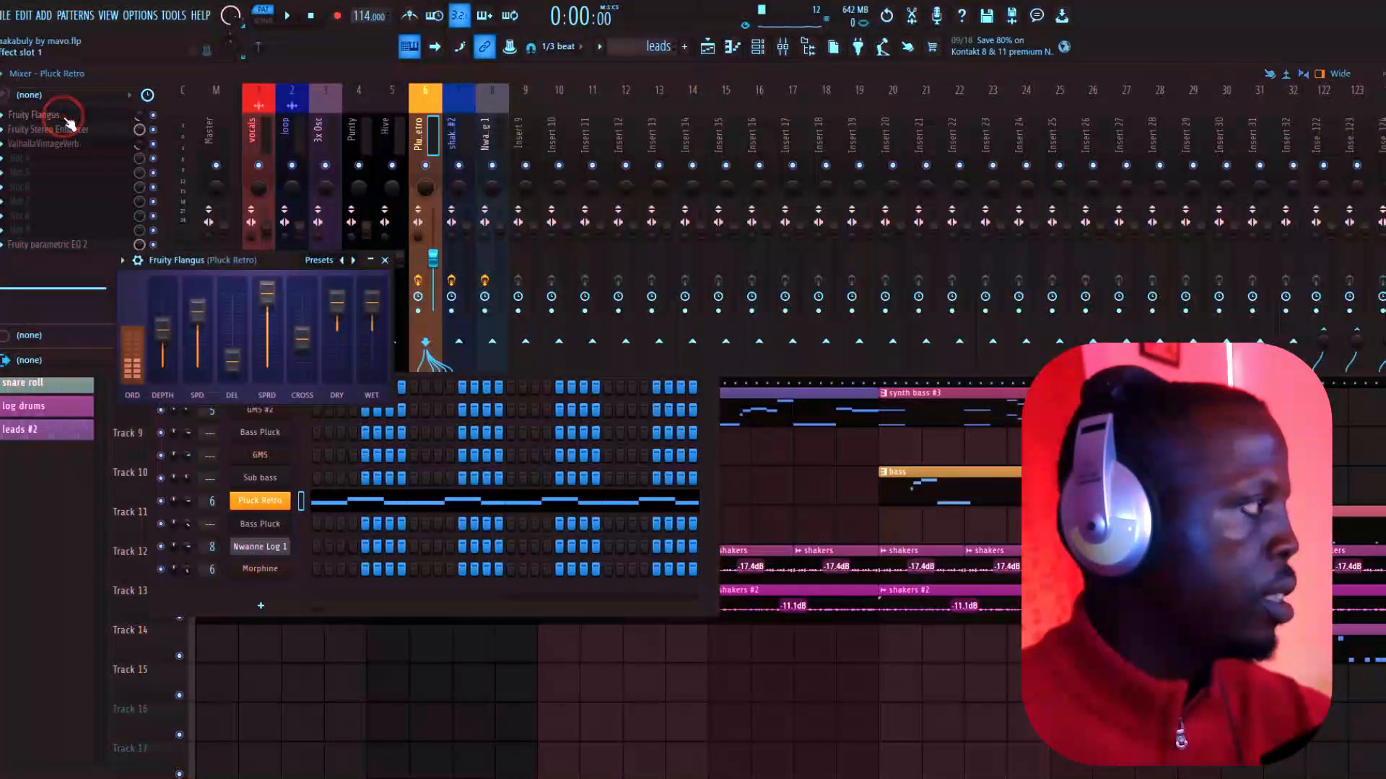
left_click(56, 130)
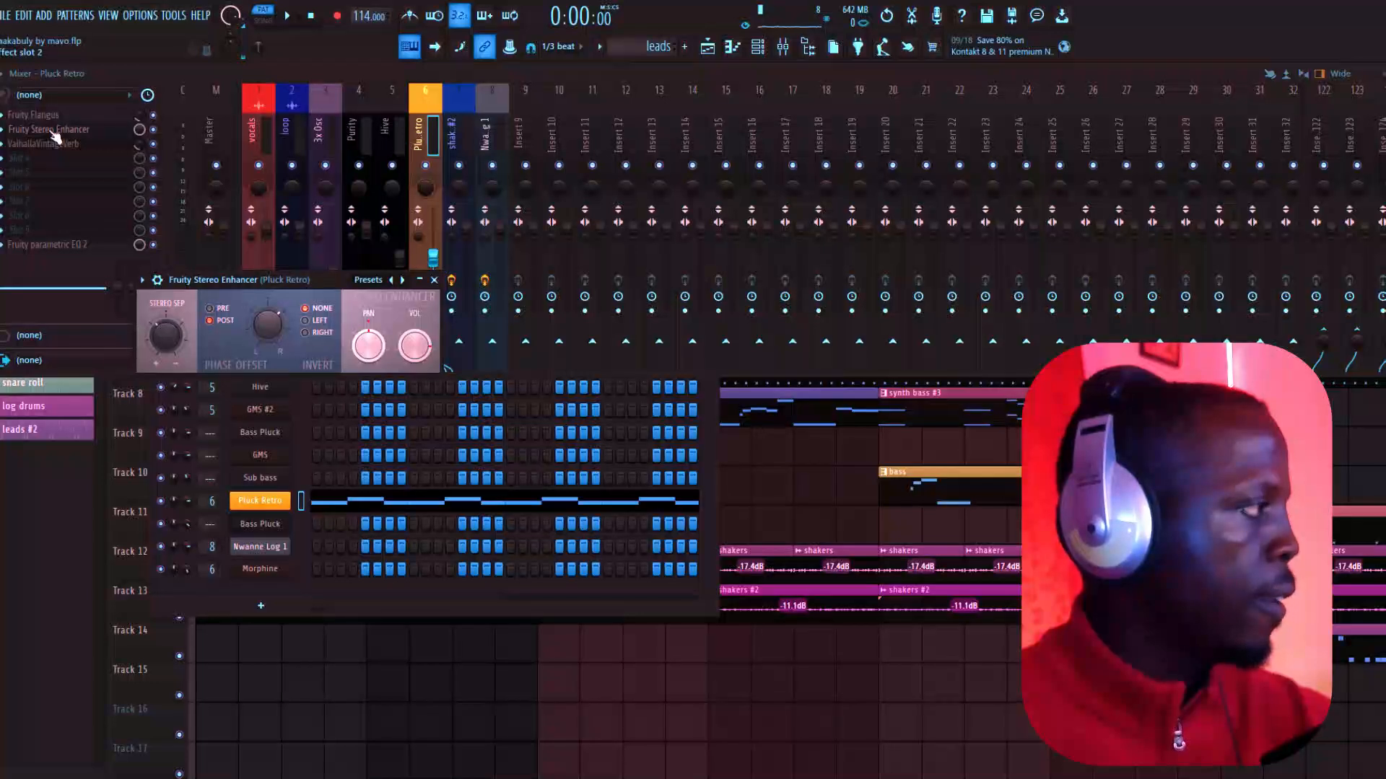
left_click(54, 144)
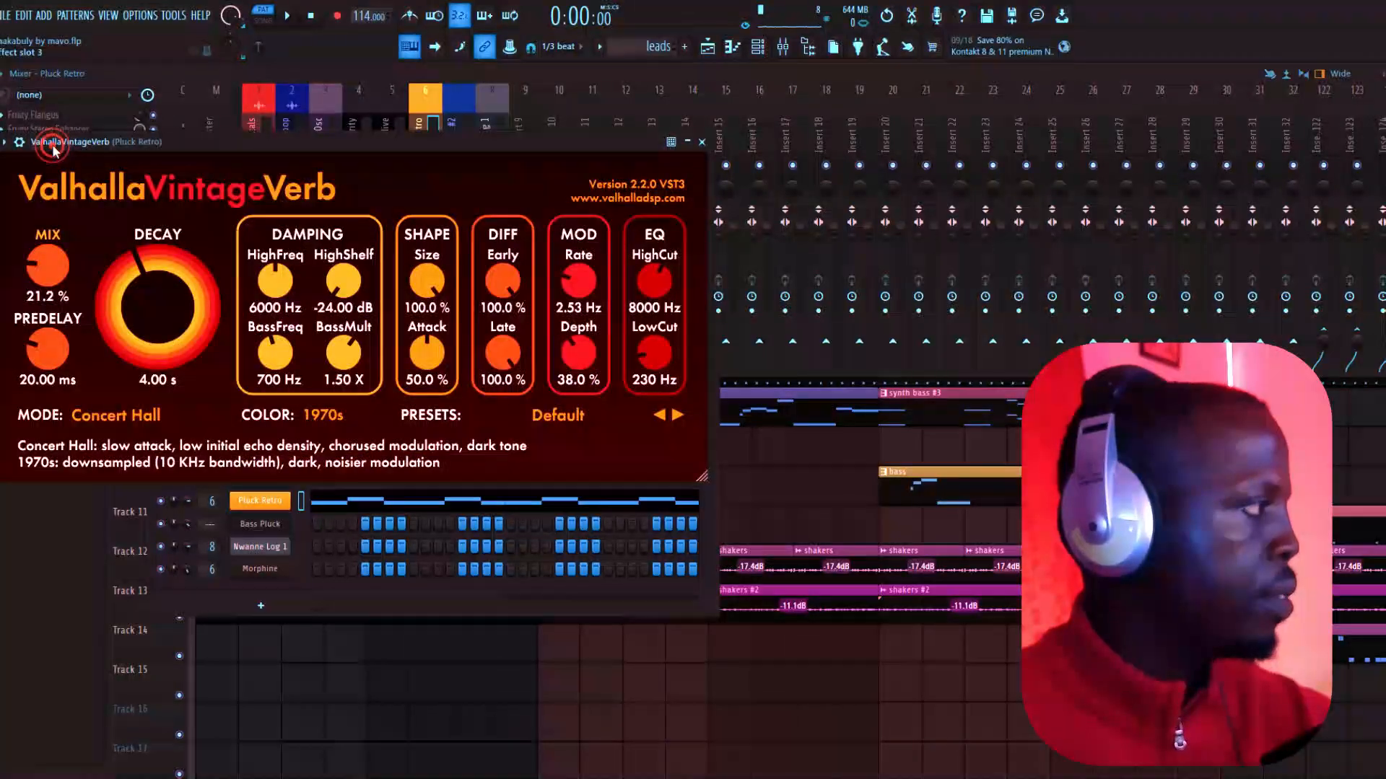
left_click(702, 143)
left_click(87, 246)
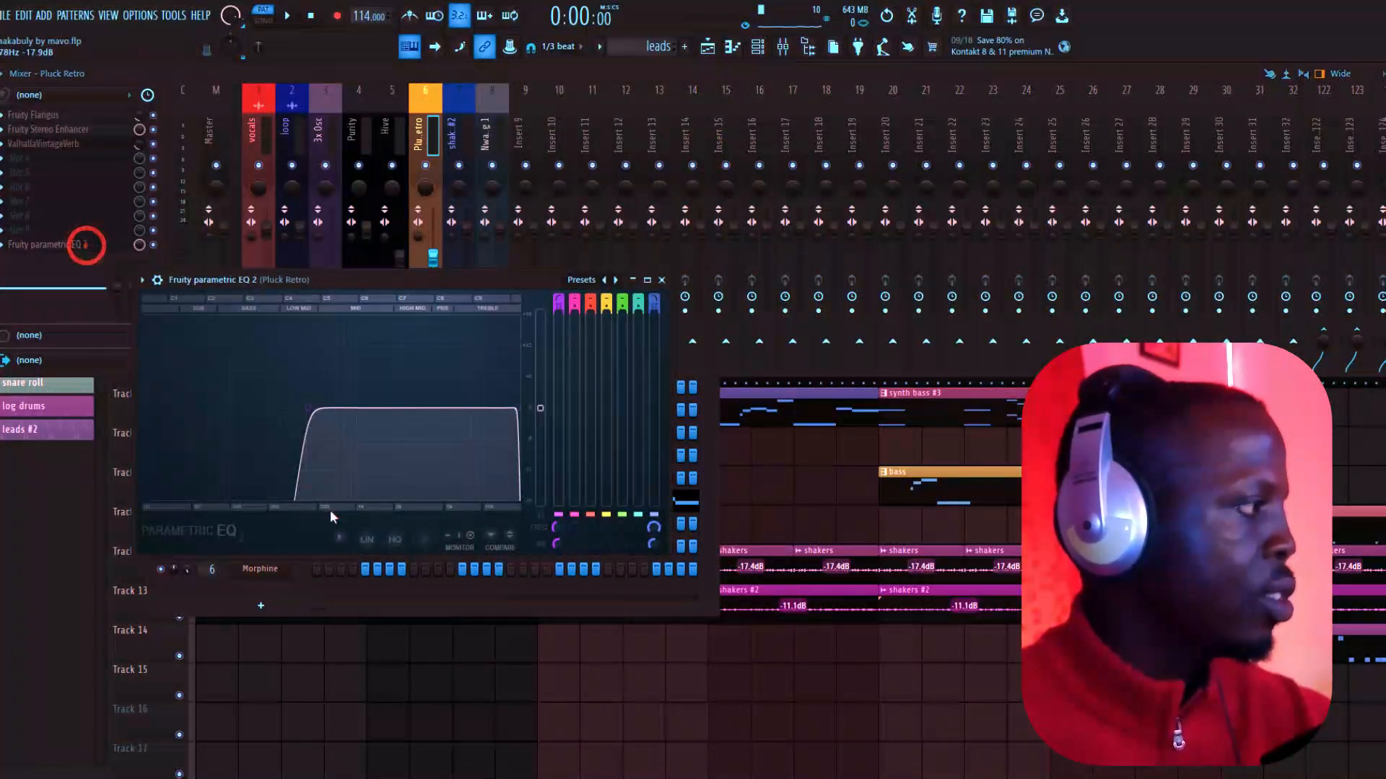
left_click(662, 280)
key("F5")
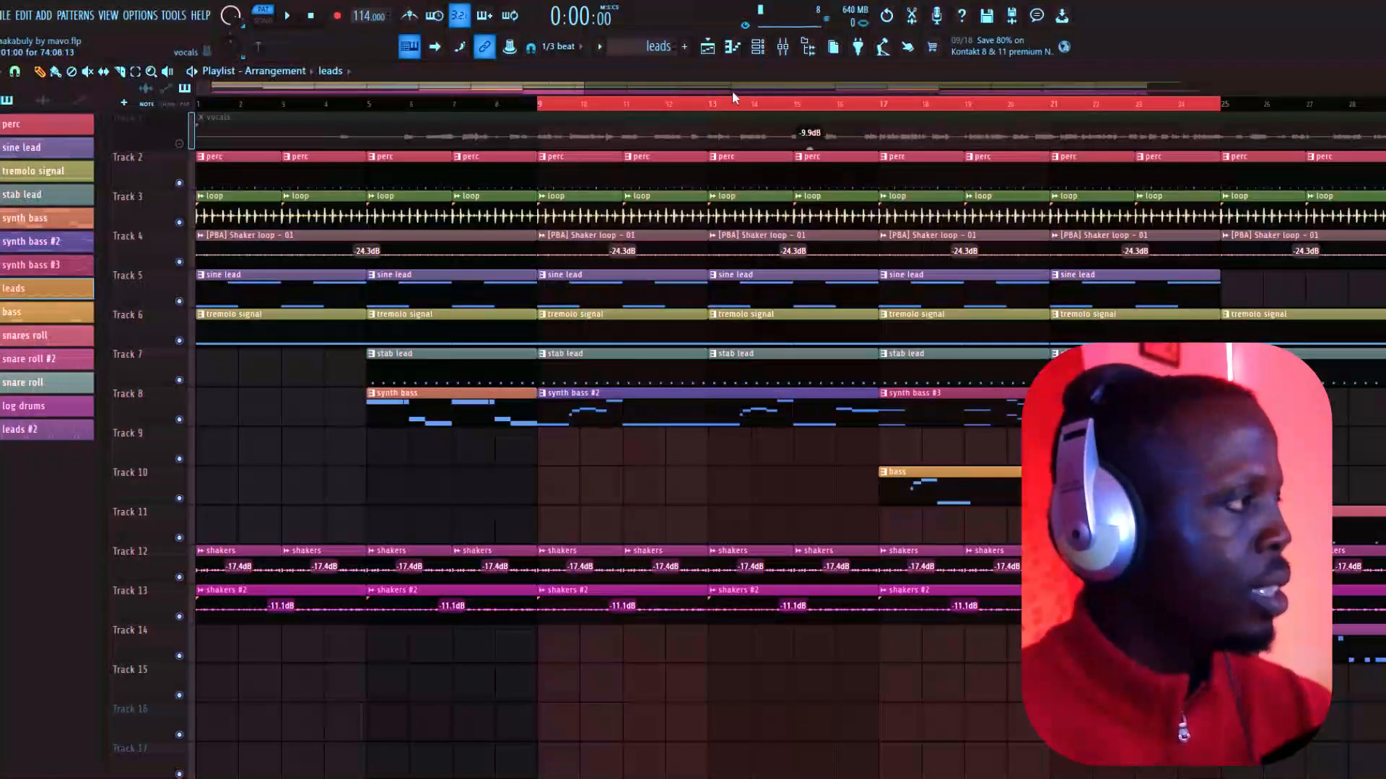
Examine the log drums pattern's notes on the Nwanne Log 1 channel
left_click_drag(476, 88, 648, 83)
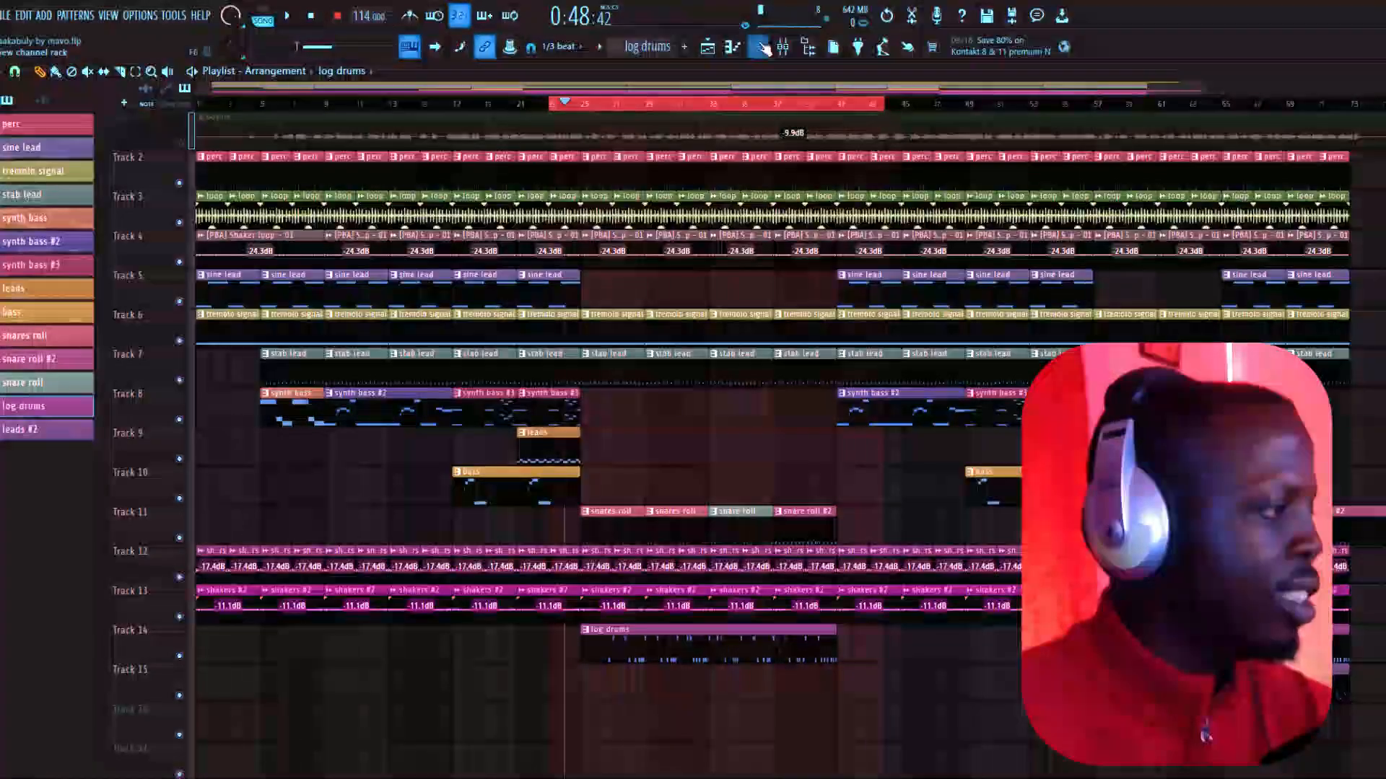
key("F6")
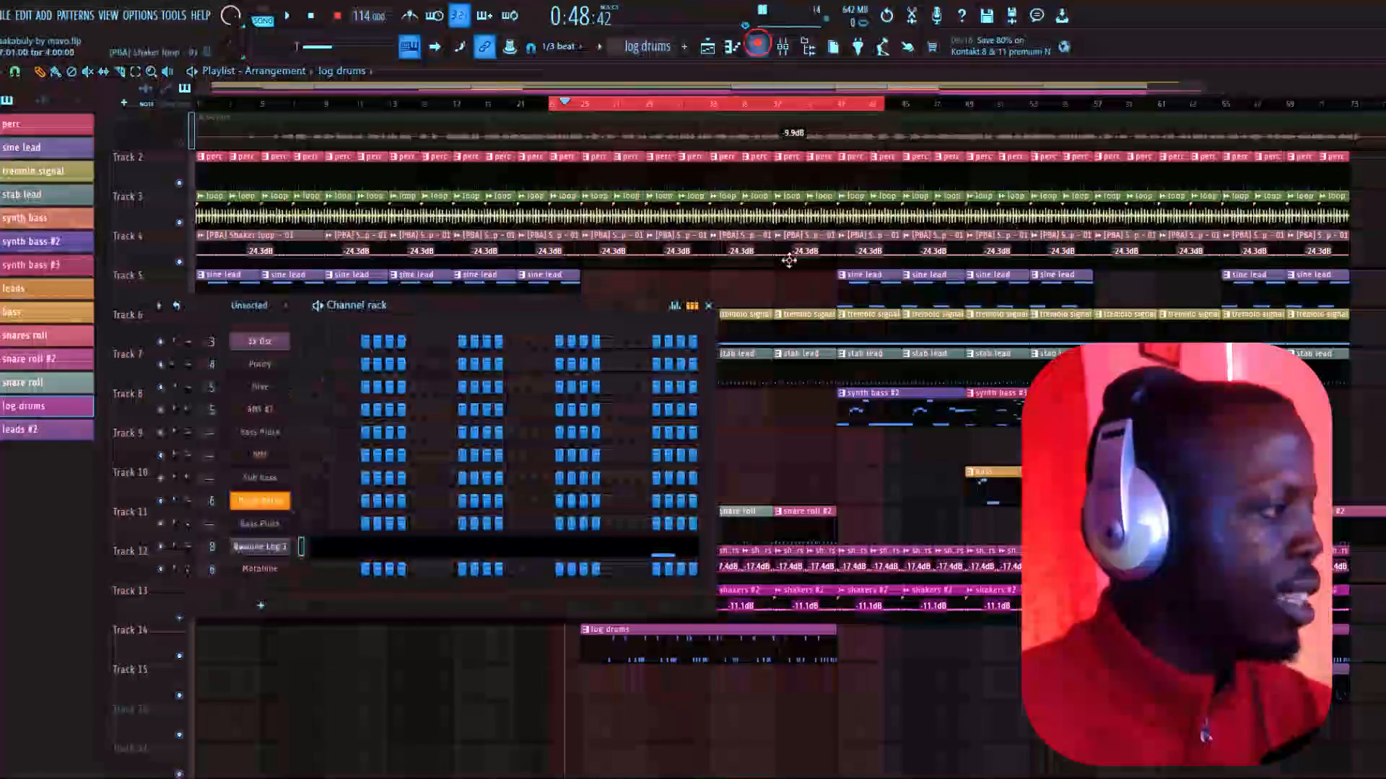
left_click(558, 553)
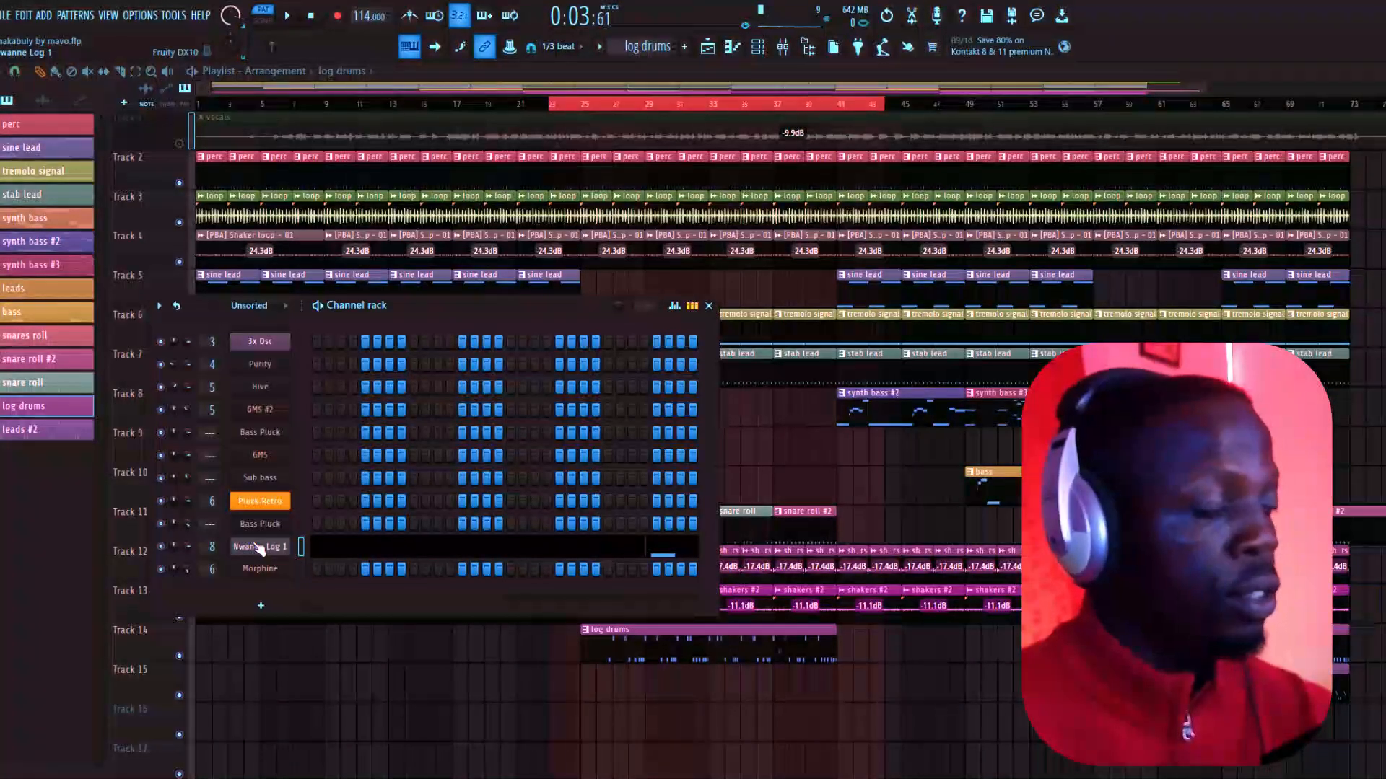
Review the Fruity Fast Dist and Fruity parametric EQ 2 effects on the Nwanne Log 1 mixer insert
key("F9")
left_click(499, 120)
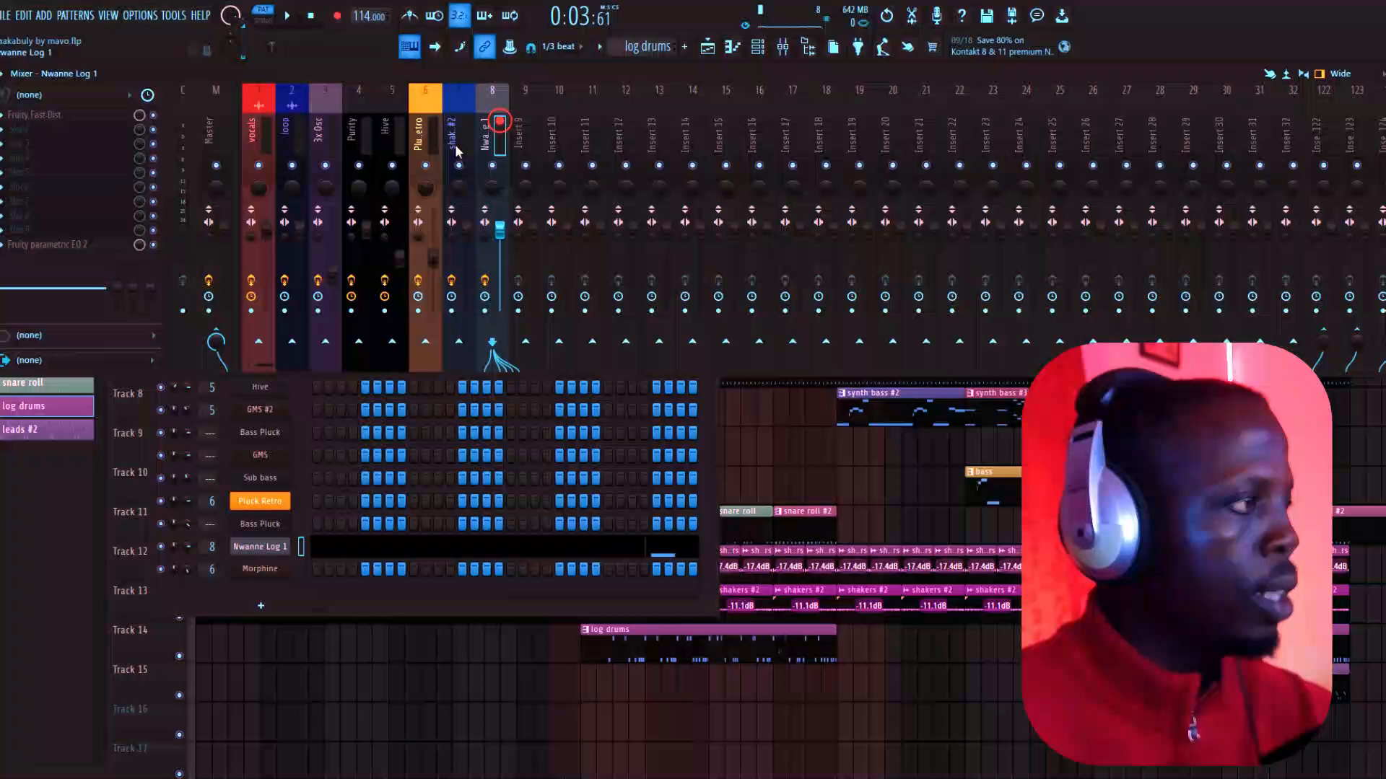
left_click(91, 116)
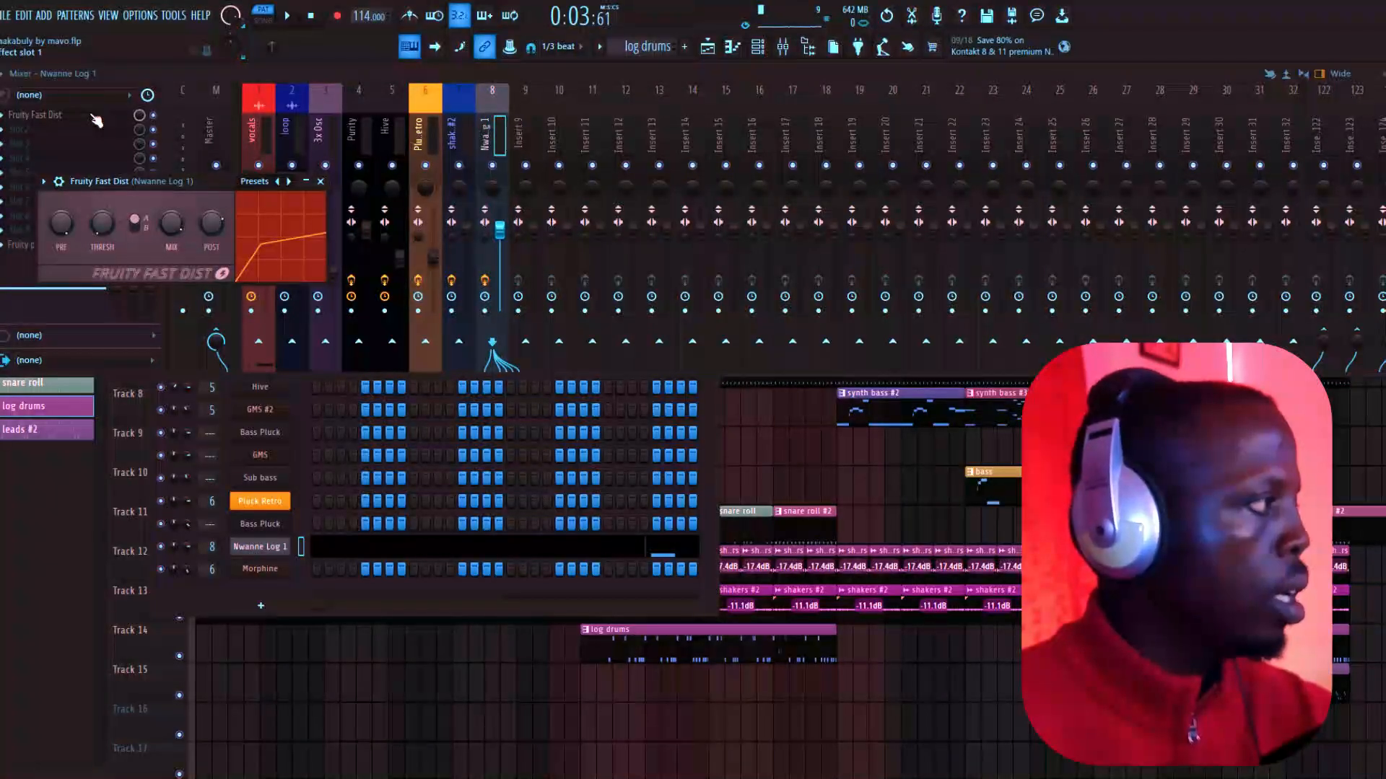
left_click(89, 114)
left_click(80, 236)
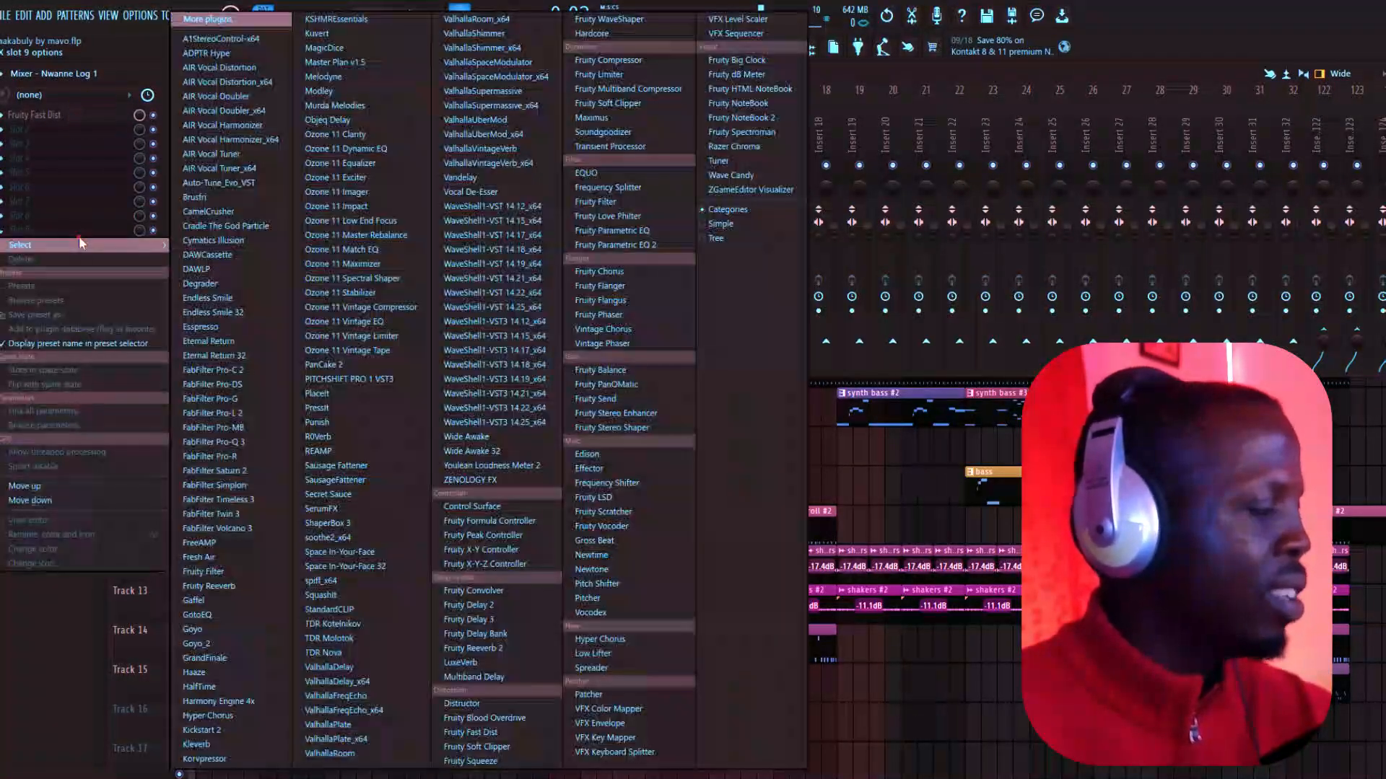
left_click(78, 205)
left_click(62, 248)
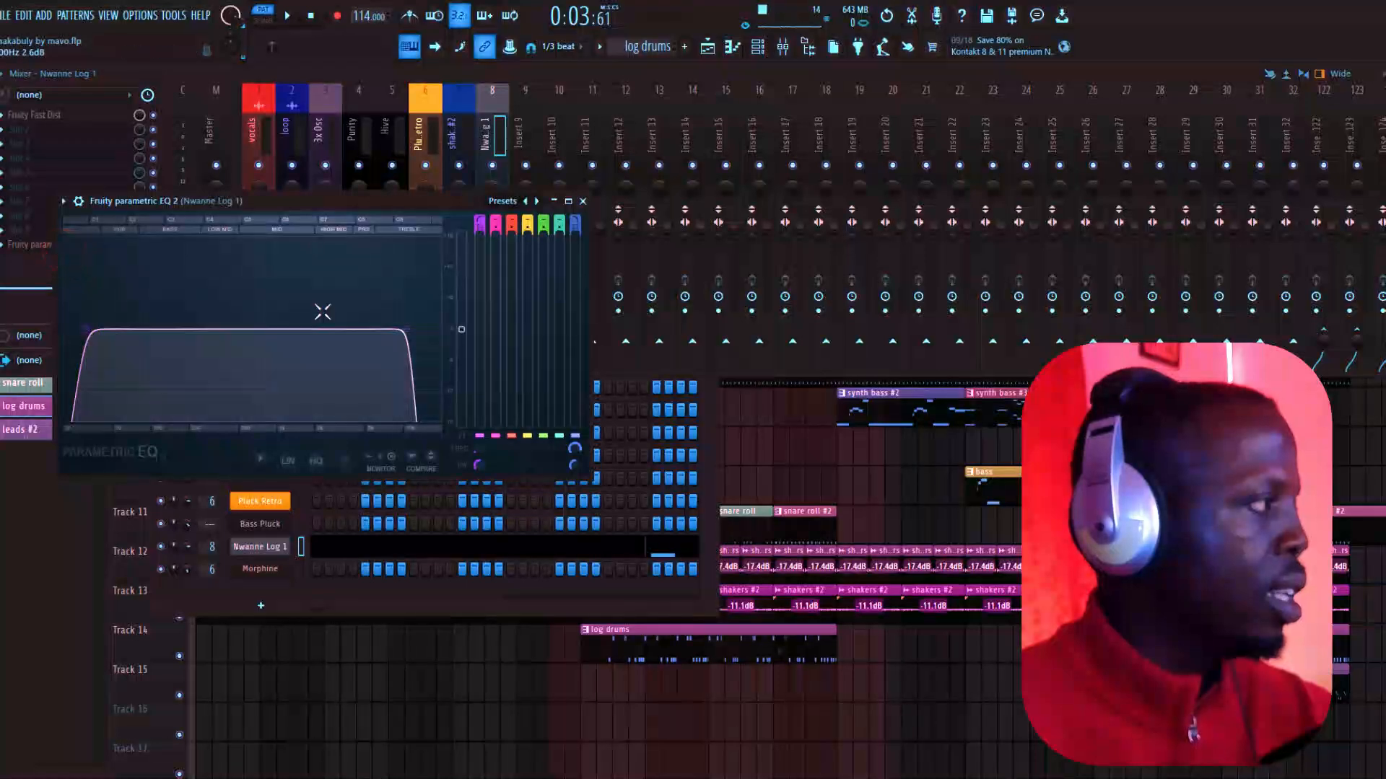
left_click(582, 201)
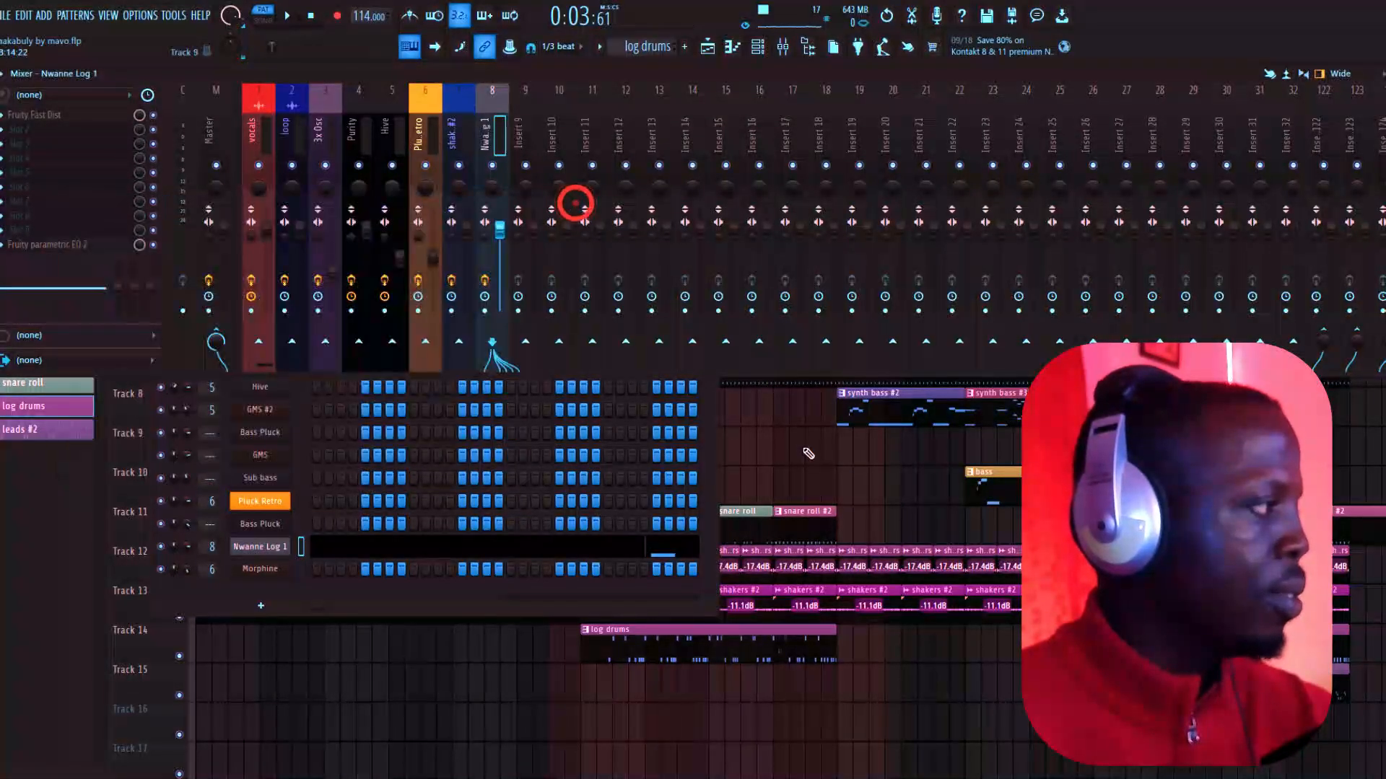
key("Escape")
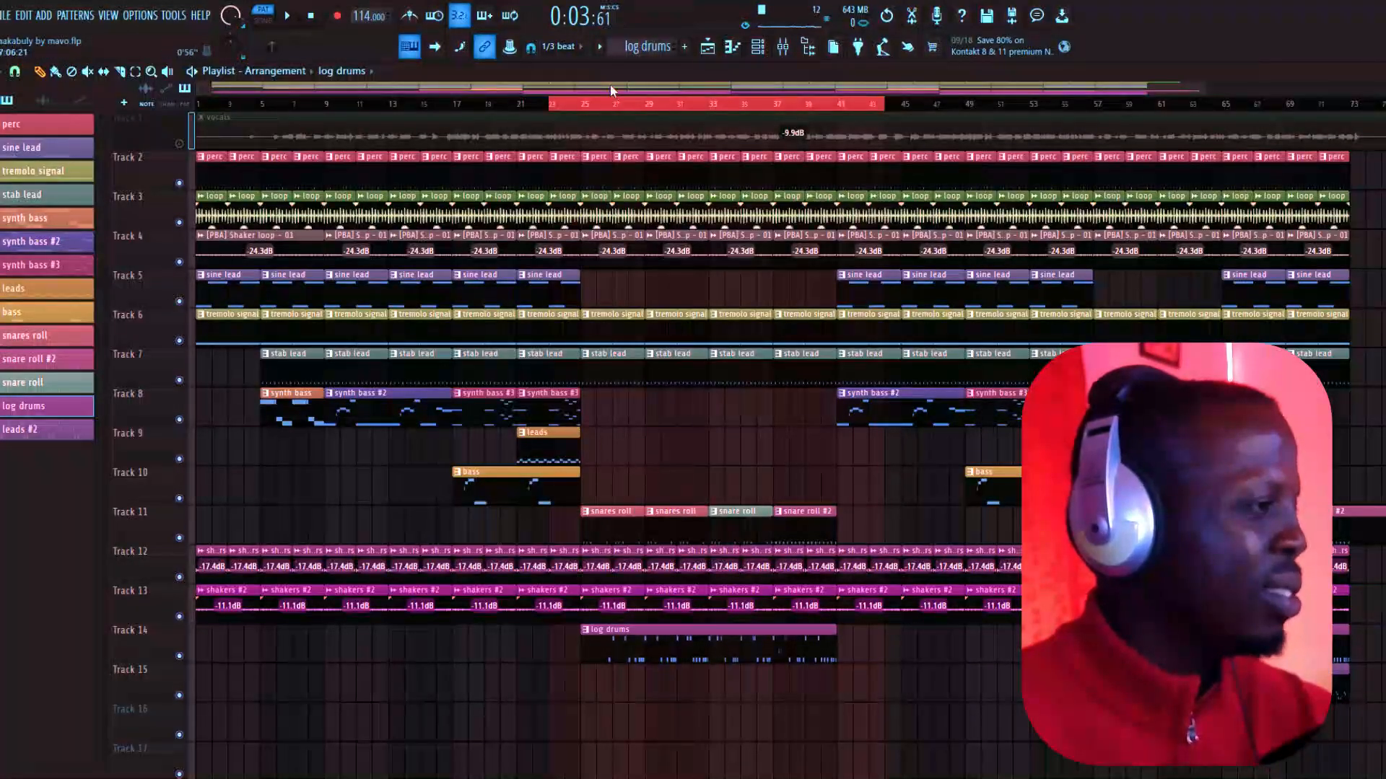
Solo Track 11 from bar 25 to examine its snare roll clips, and restore the other tracks
left_click(602, 105)
right_click(179, 538)
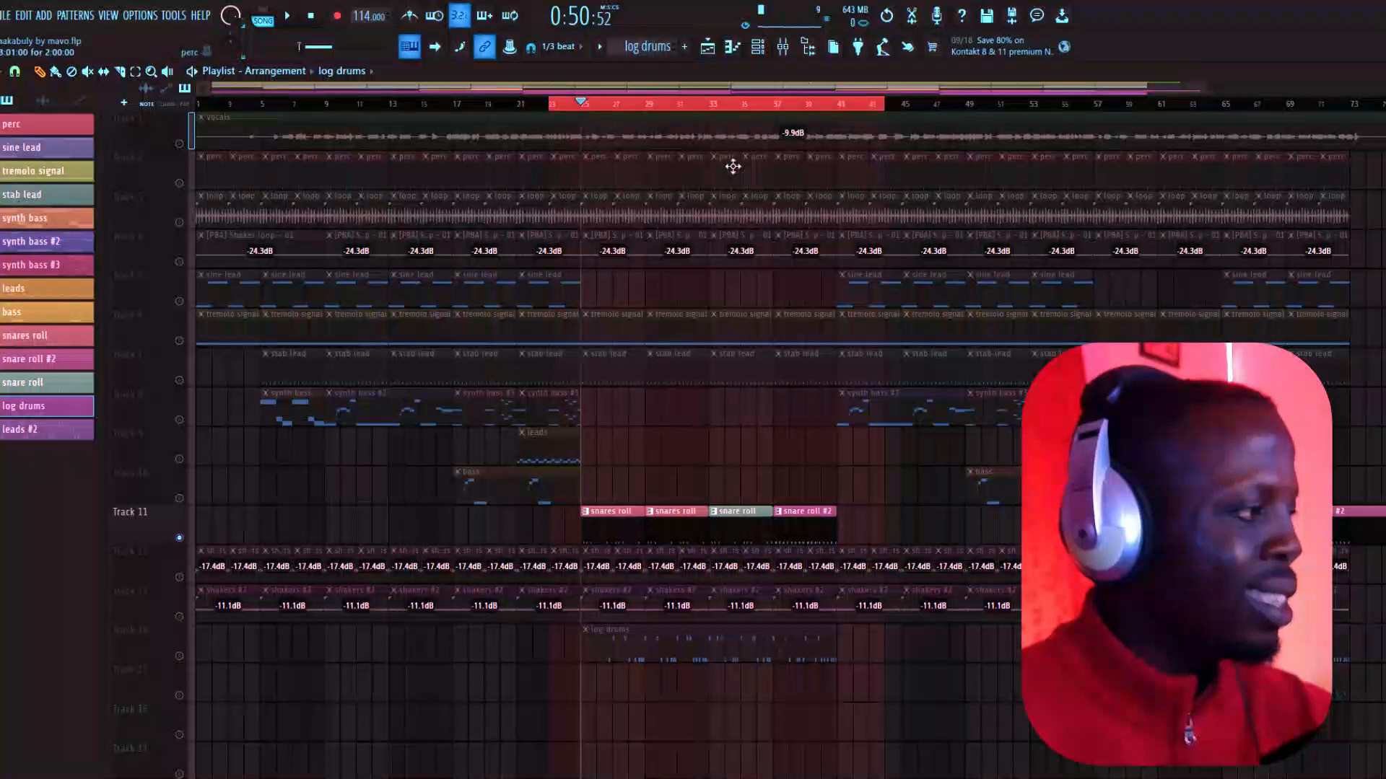
scroll(770, 114, "up", 3)
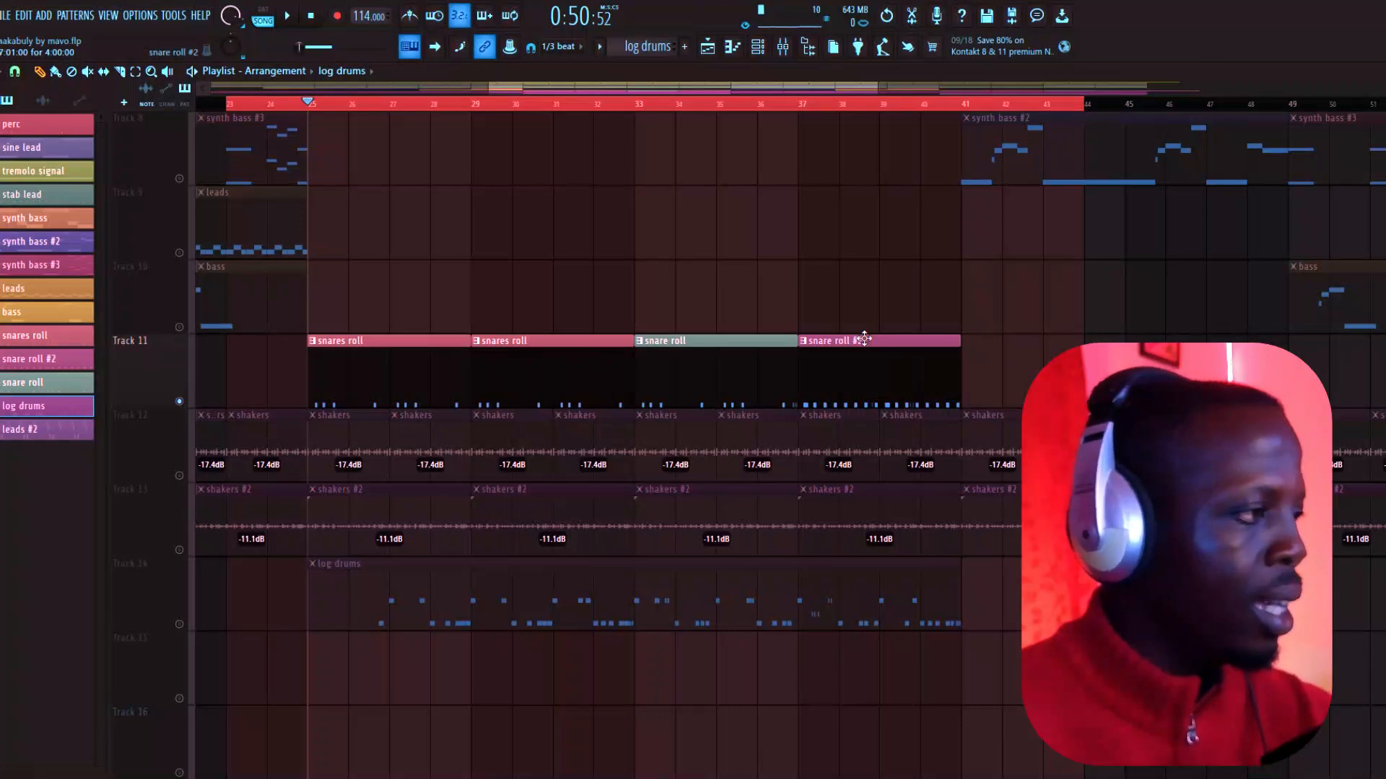
right_click(180, 402)
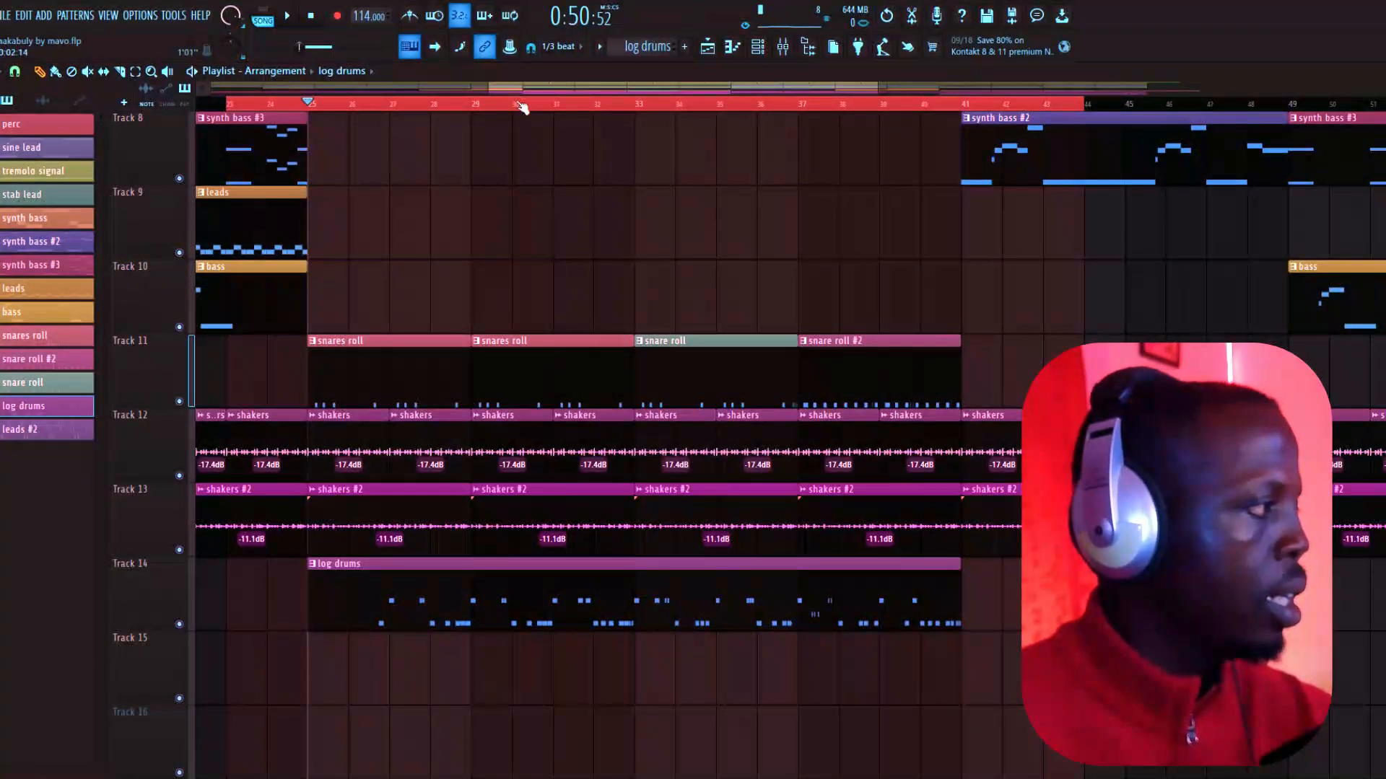
scroll(527, 105, "down", 5)
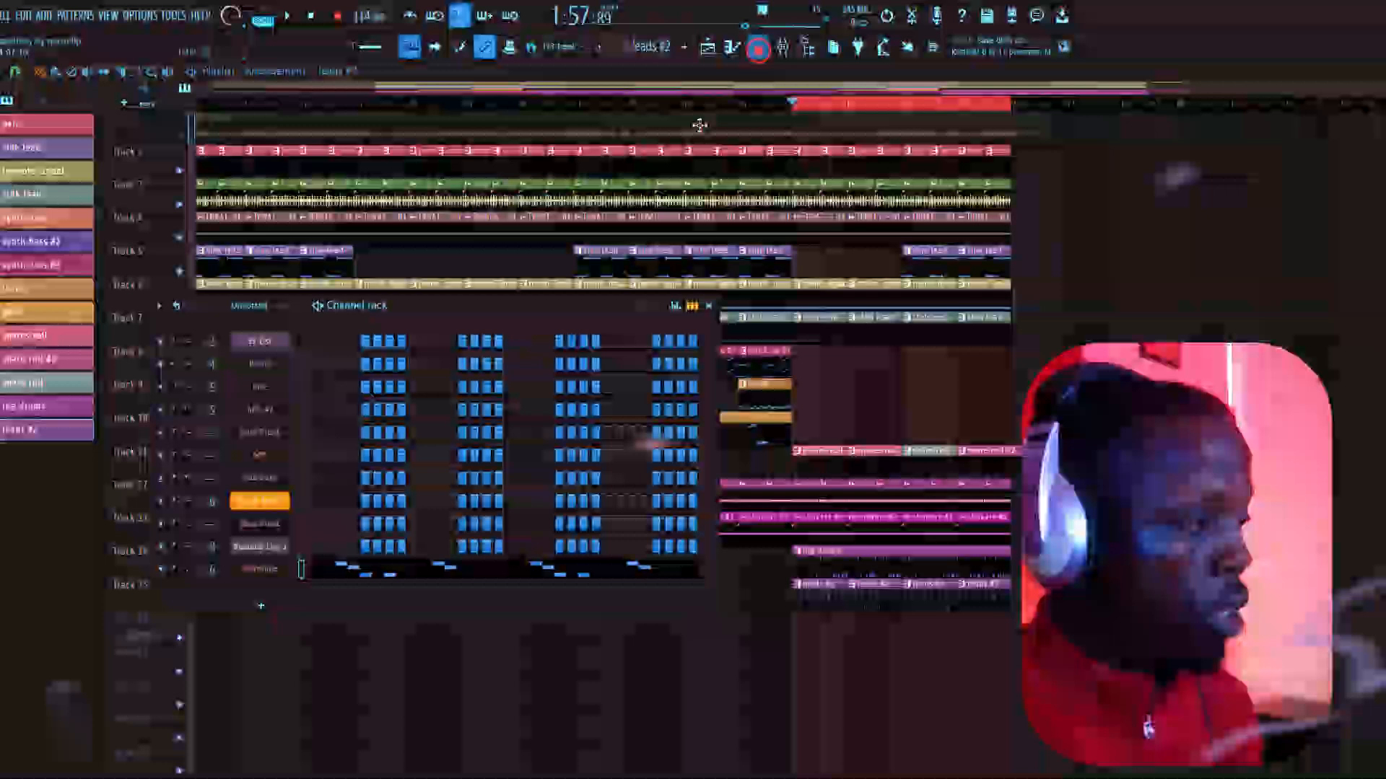
Examine the leads #2 notes on the Morphine channel, switch playback to pattern mode and inspect the Morphine synthesizer's program settings
left_click(538, 574)
scroll(601, 293, "up", 5)
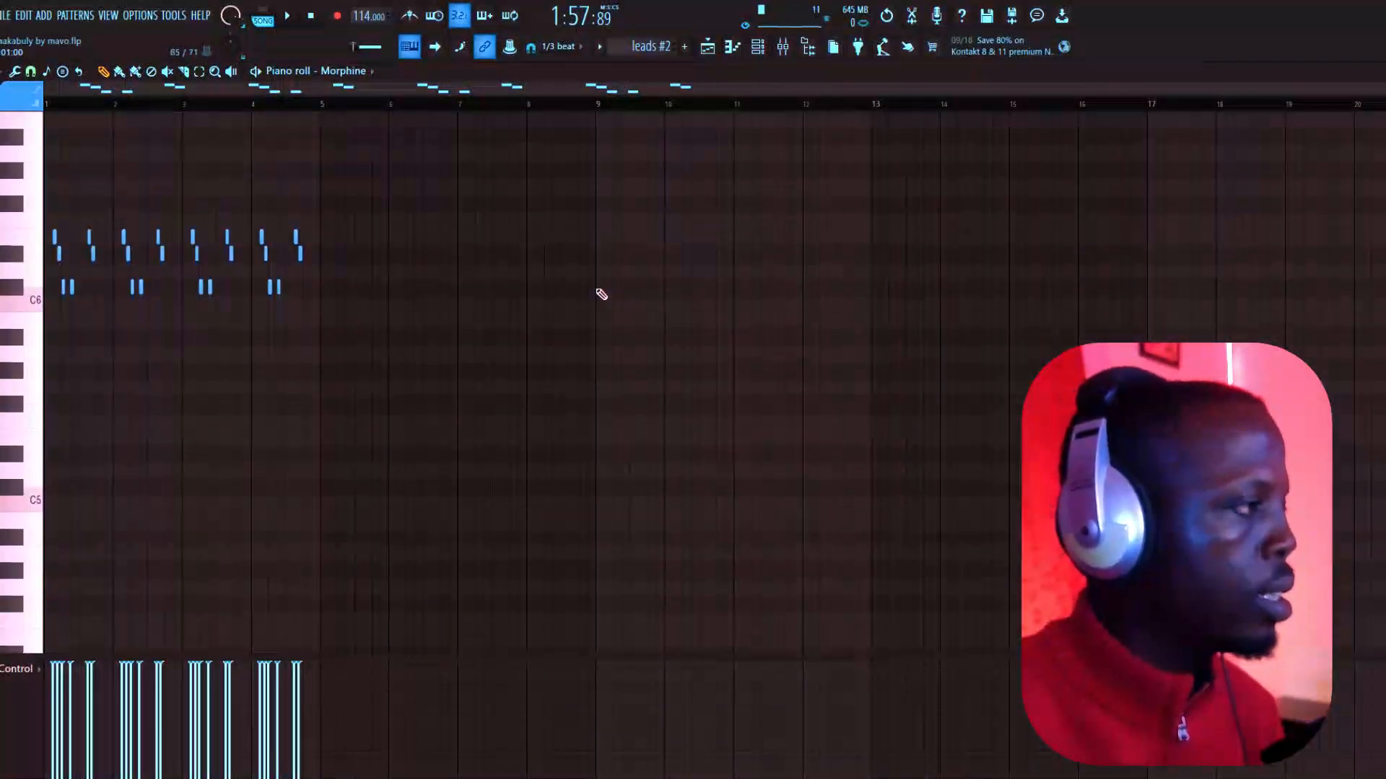
scroll(505, 361, "up", 4)
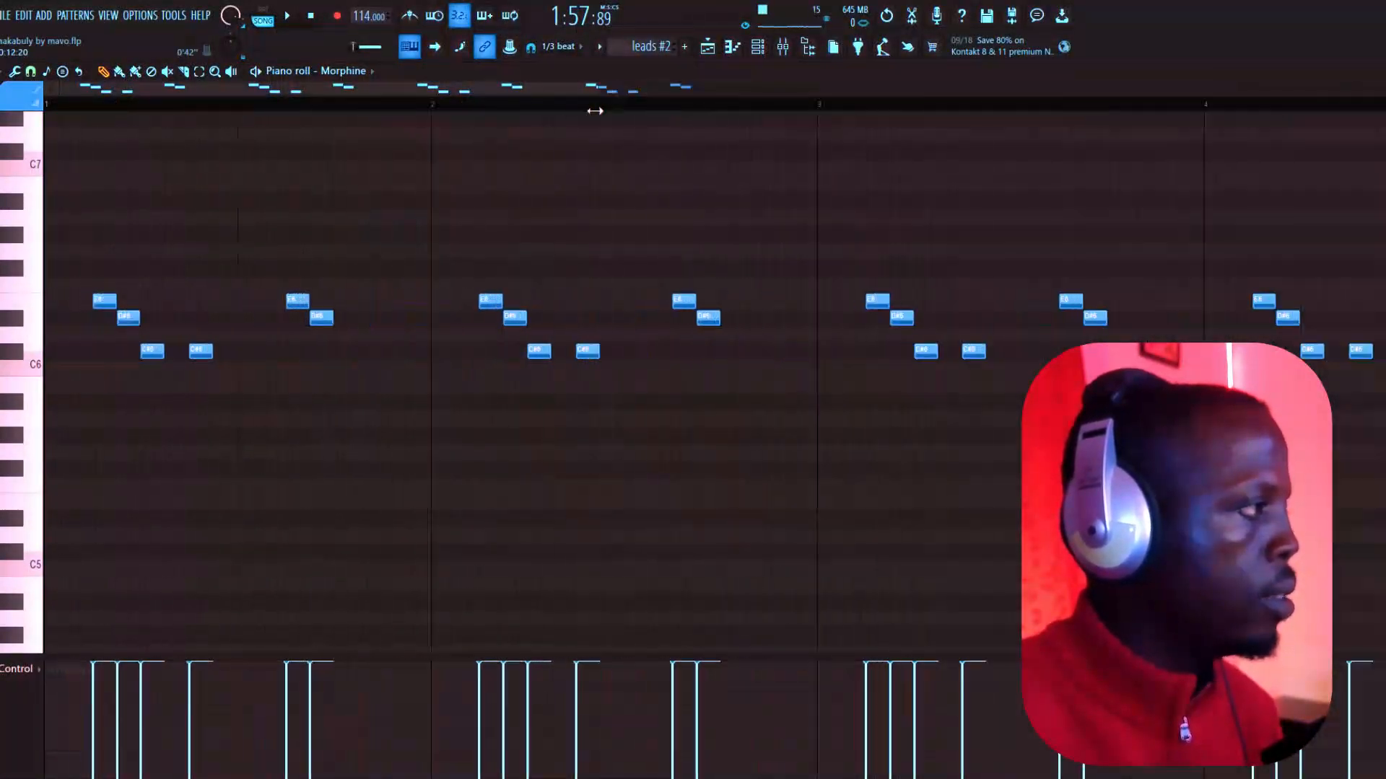
left_click(273, 13)
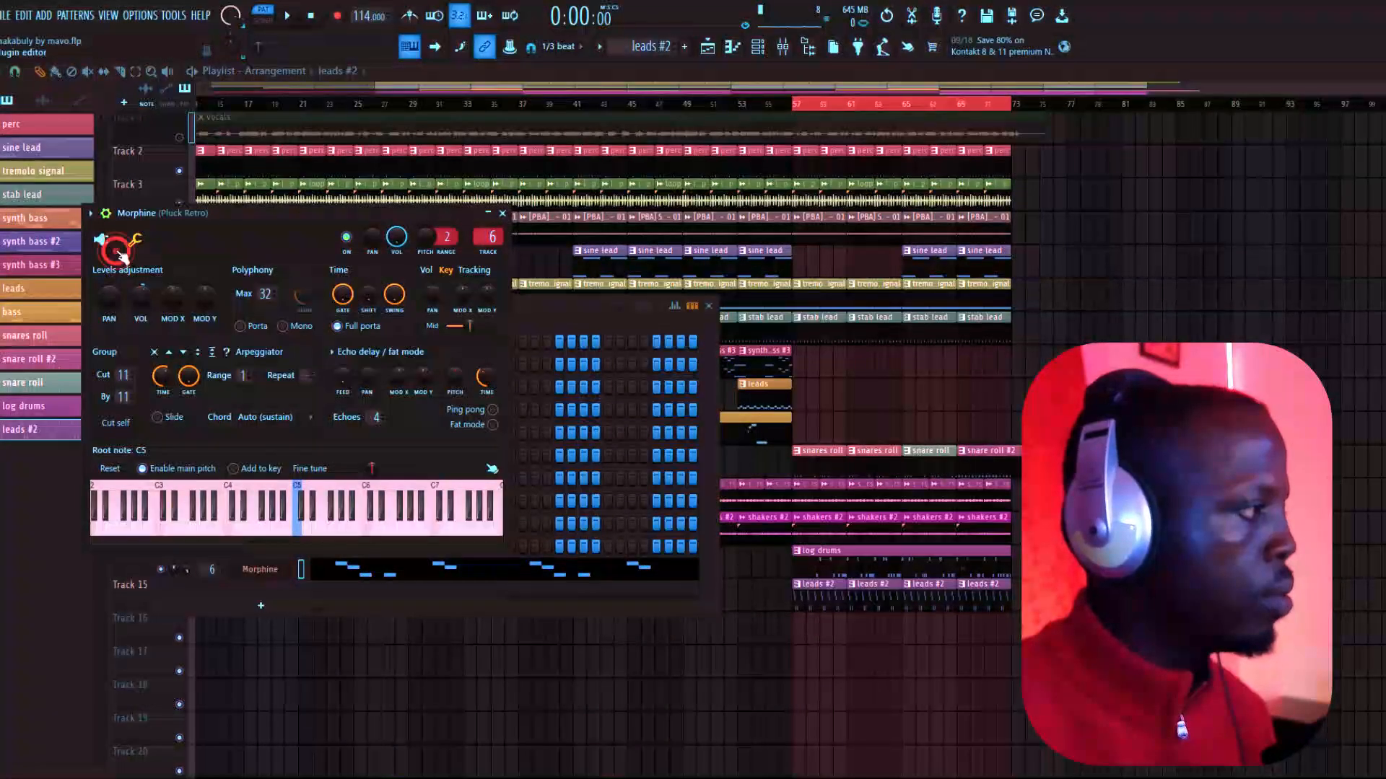
left_click(123, 248)
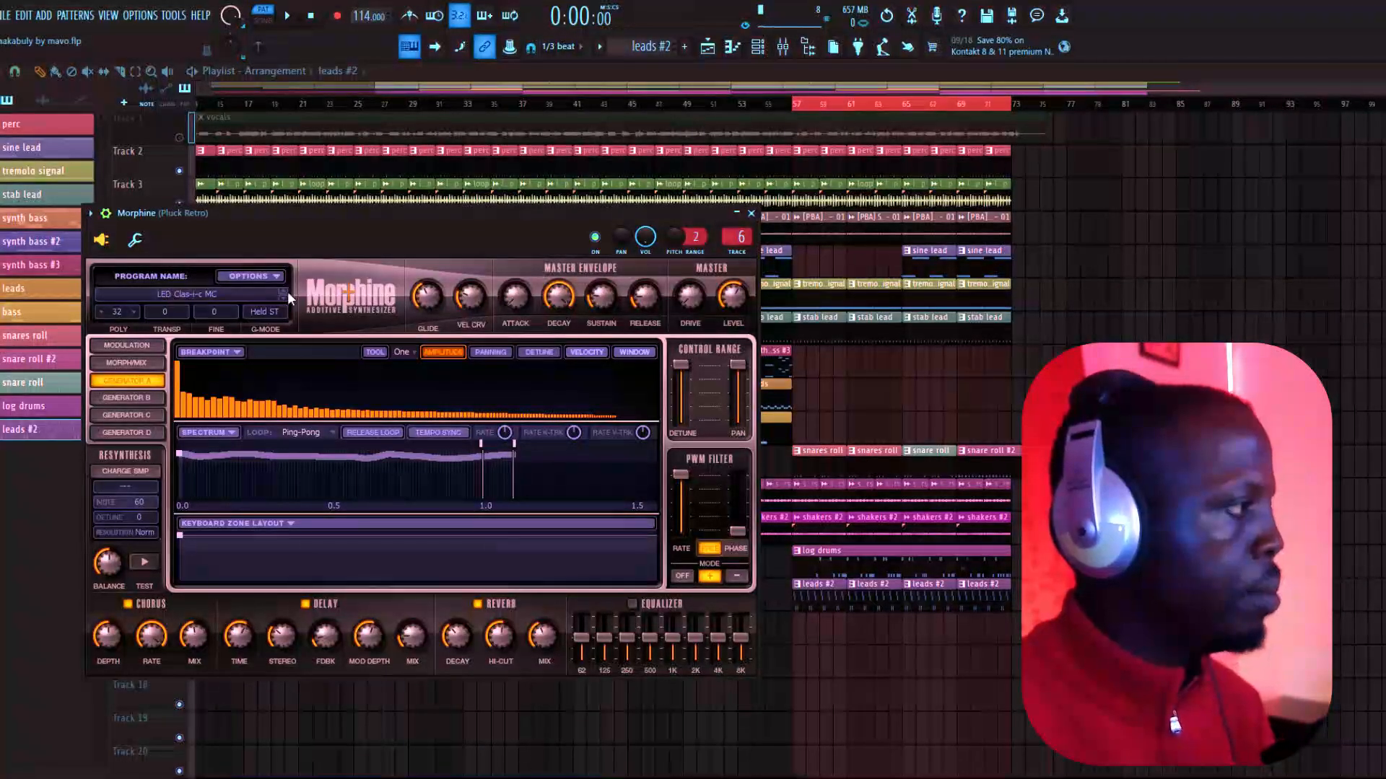
left_click(751, 214)
Check the Pluck Retro insert's flanger, stereo enhancer, reverb and EQ used for leads #2, and return to the full playlist arrangement
left_click(783, 46)
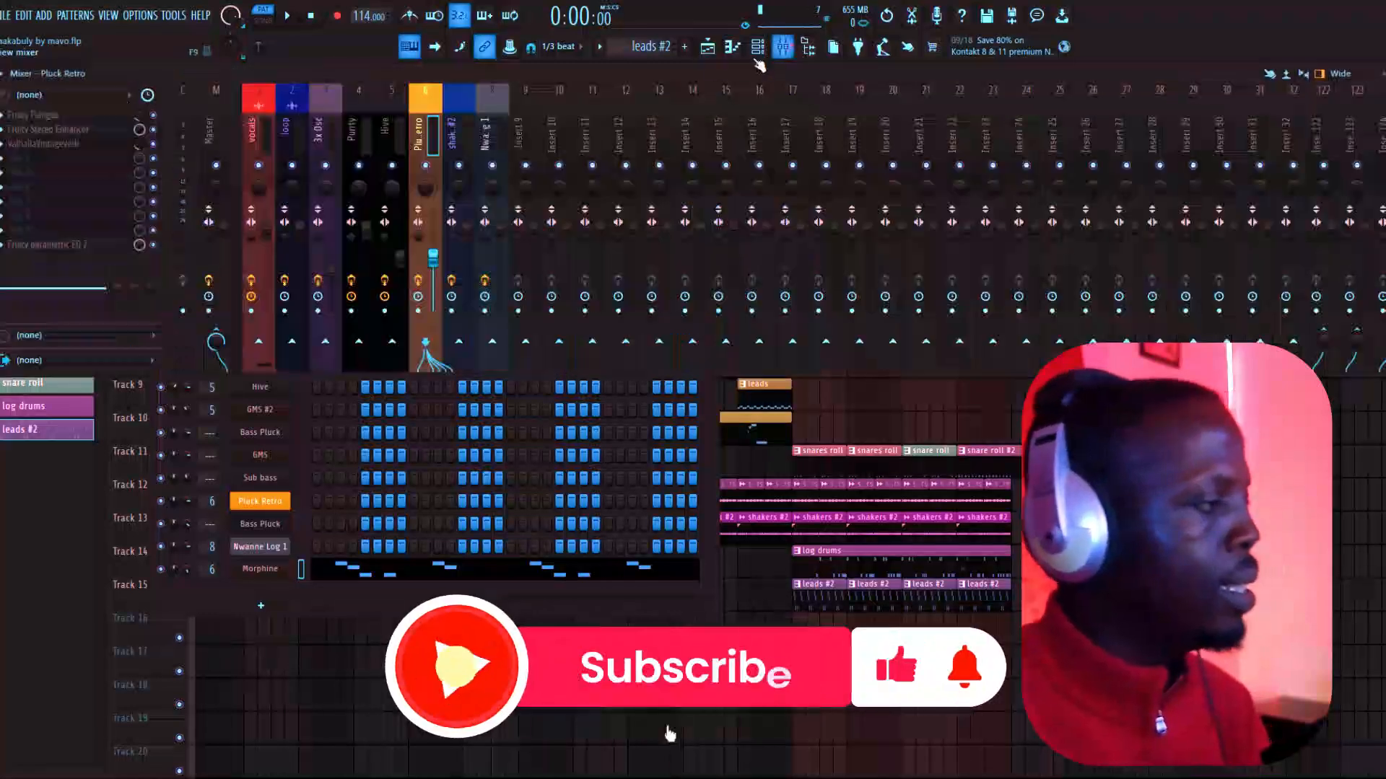
left_click(32, 115)
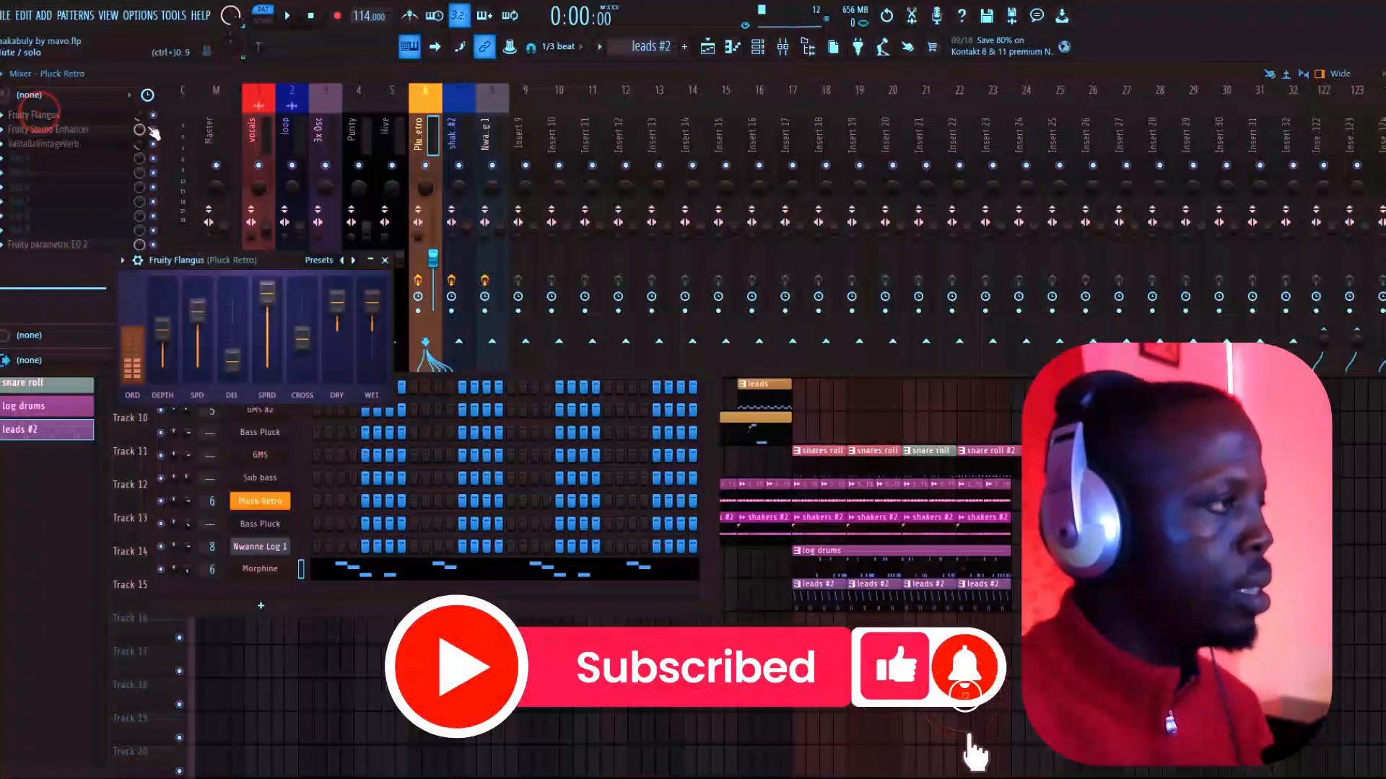
left_click(81, 131)
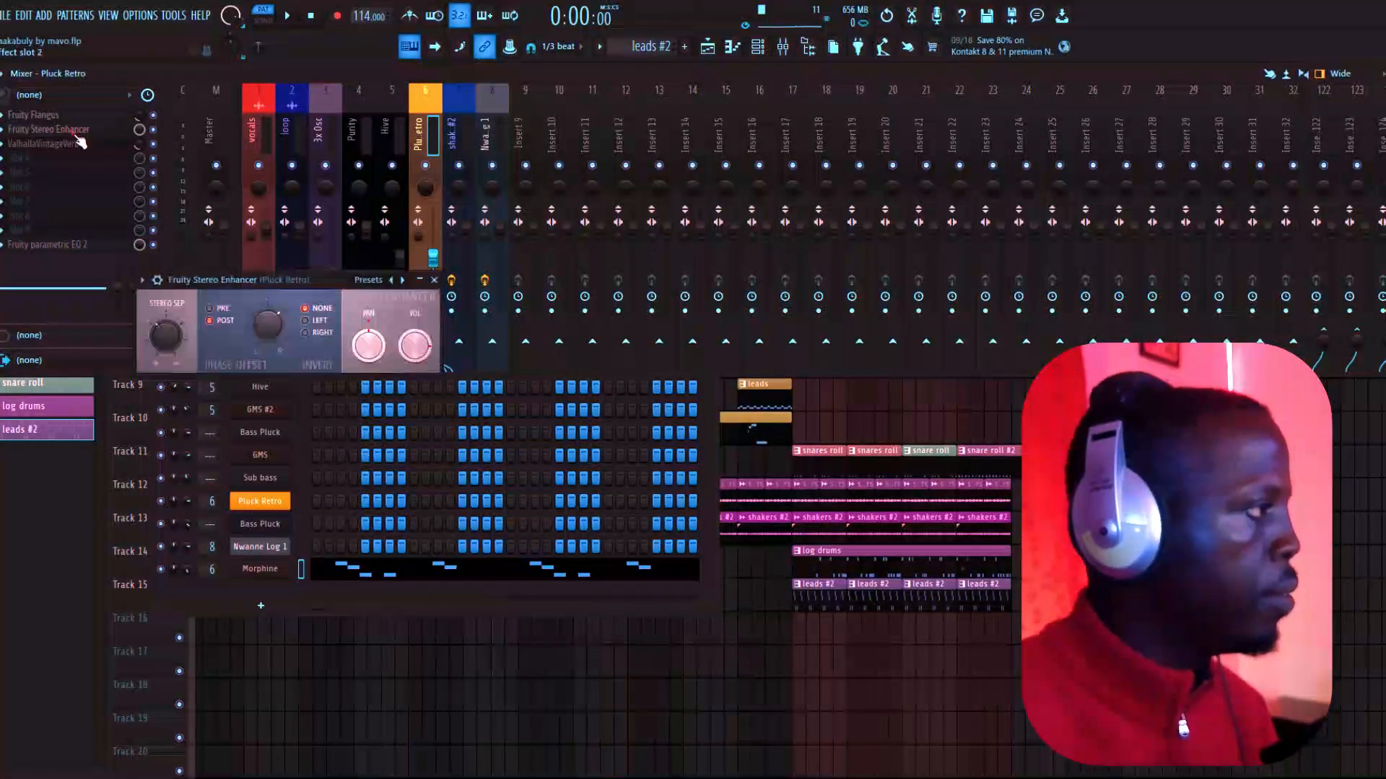
left_click(80, 144)
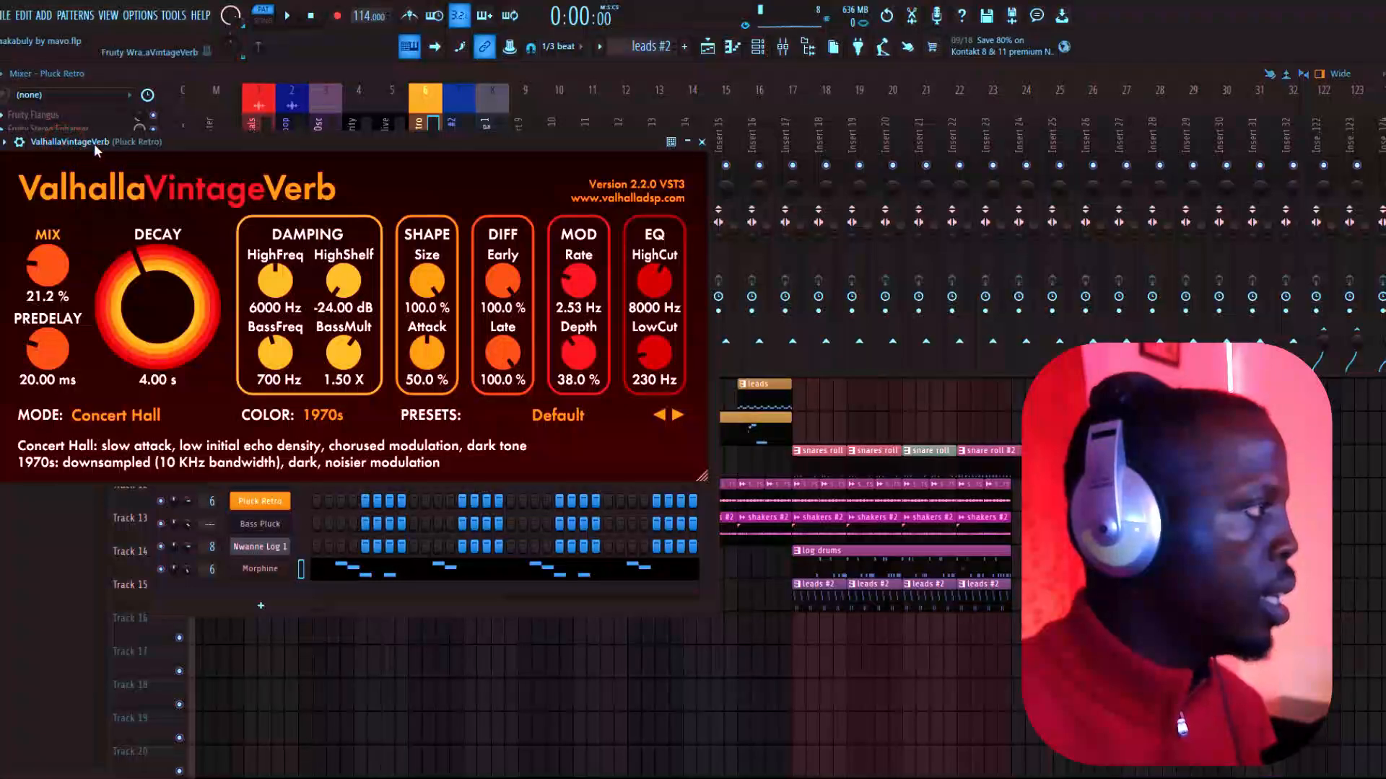
left_click(702, 142)
left_click(69, 244)
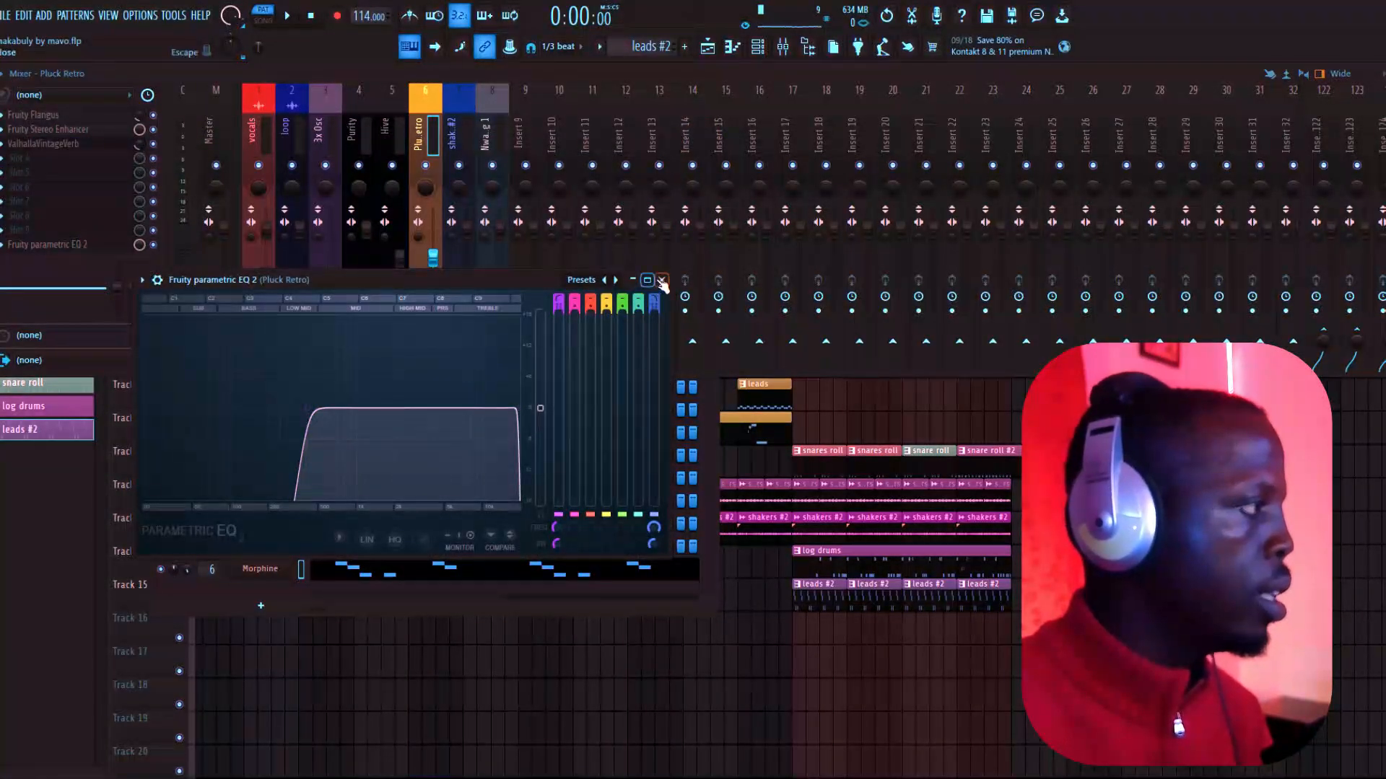
left_click(663, 285)
key("F5")
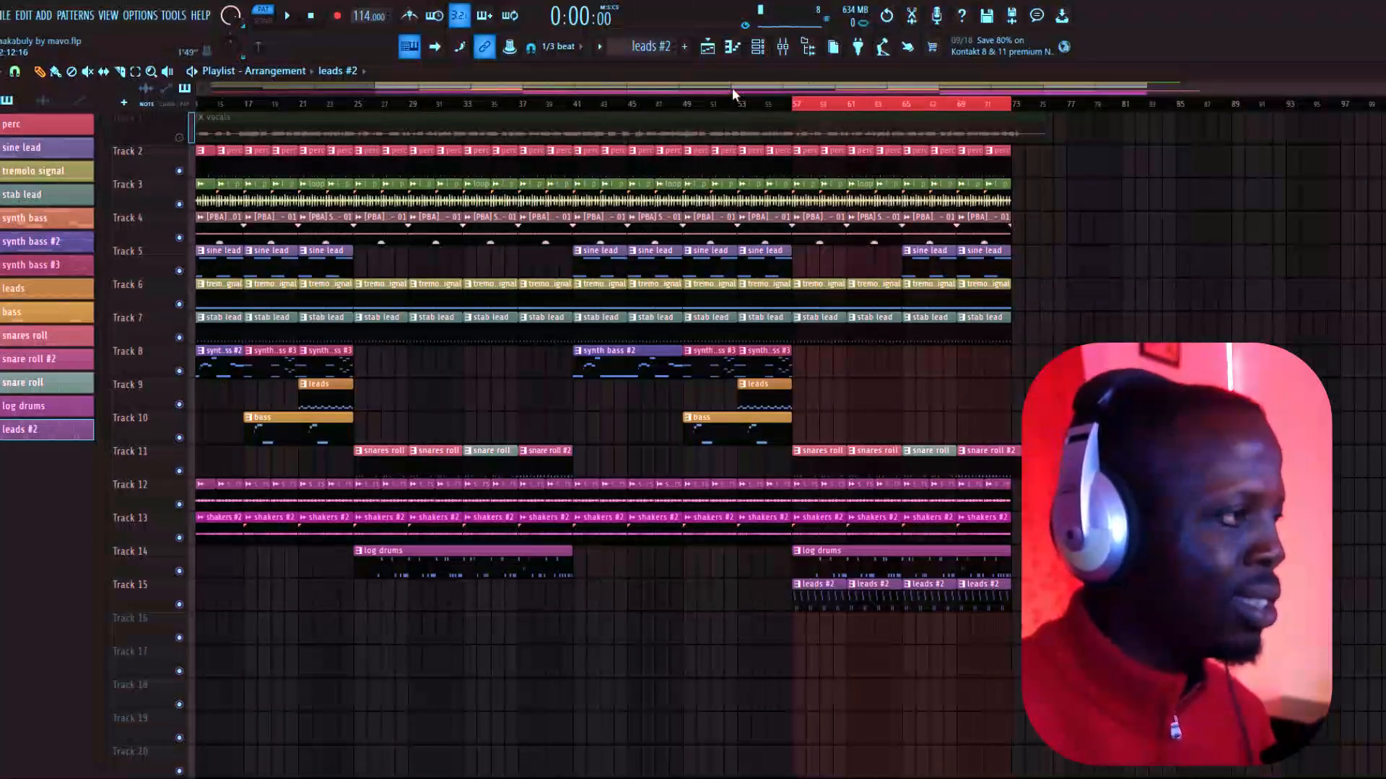
scroll(789, 105, "left", 4)
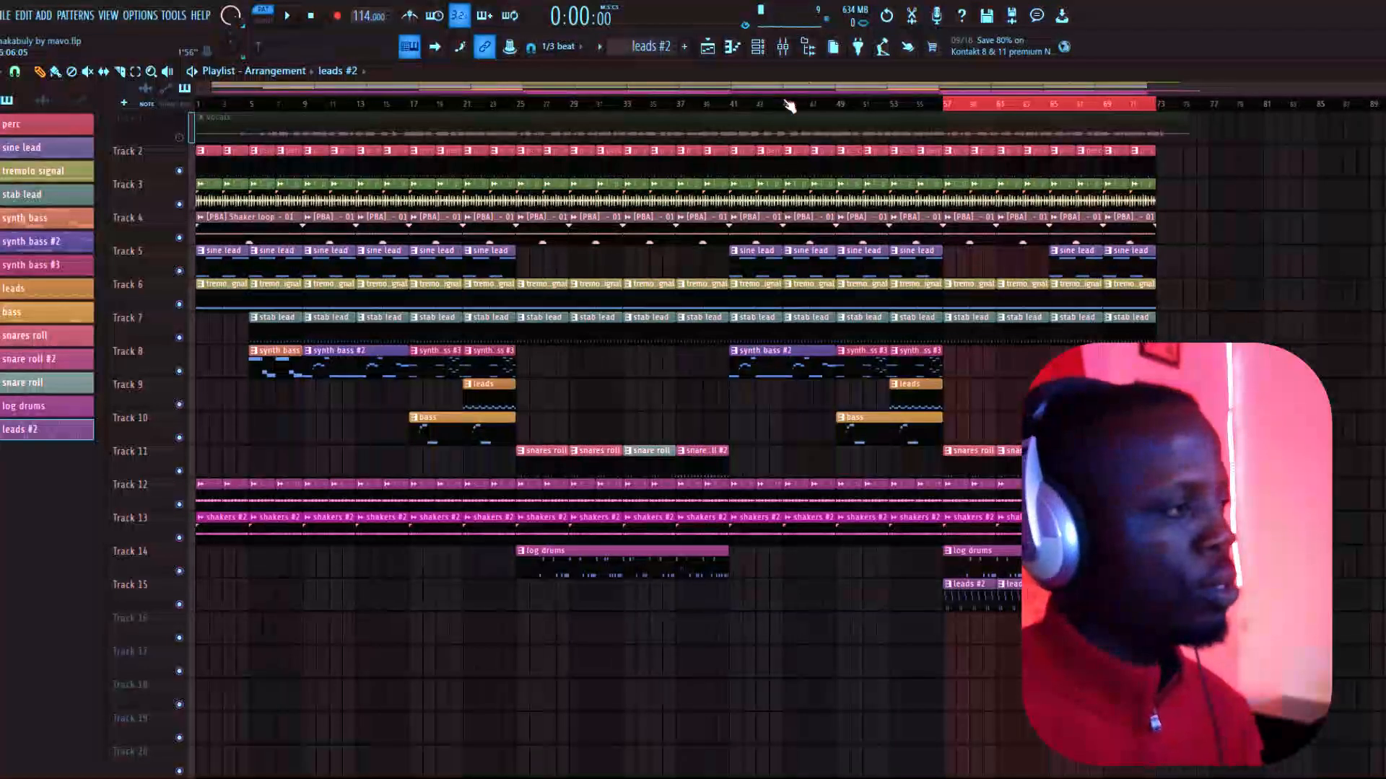